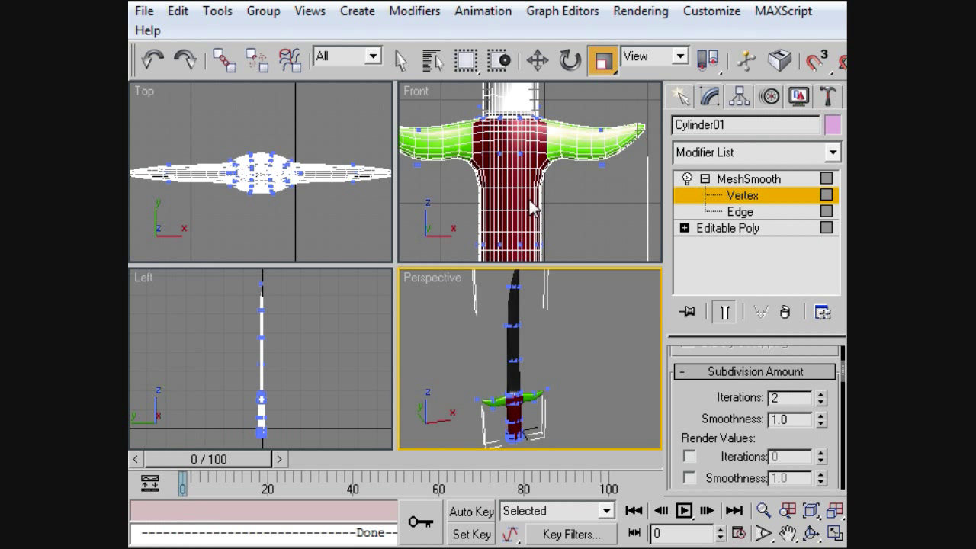
Step: Reset the scene and create a cylinder at the origin area, about 1'4" in radius and 10'2" high, with 3 height segments and 10 sides
left_click(755, 197)
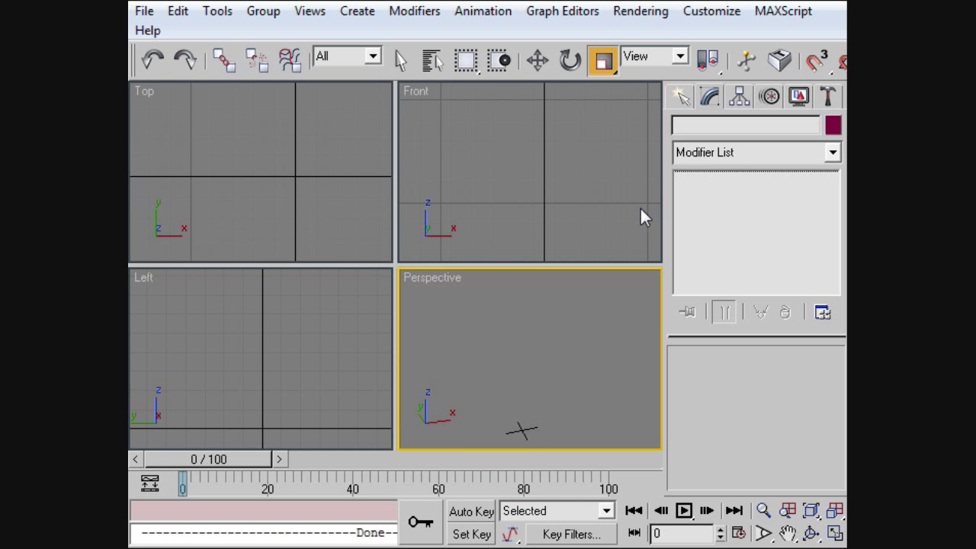
key("shift+ctrl+z")
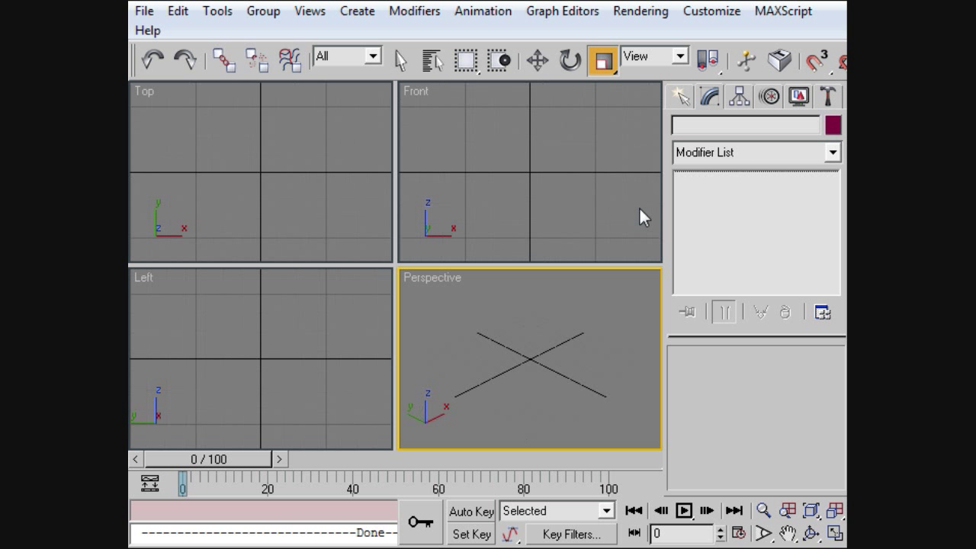
left_click(684, 95)
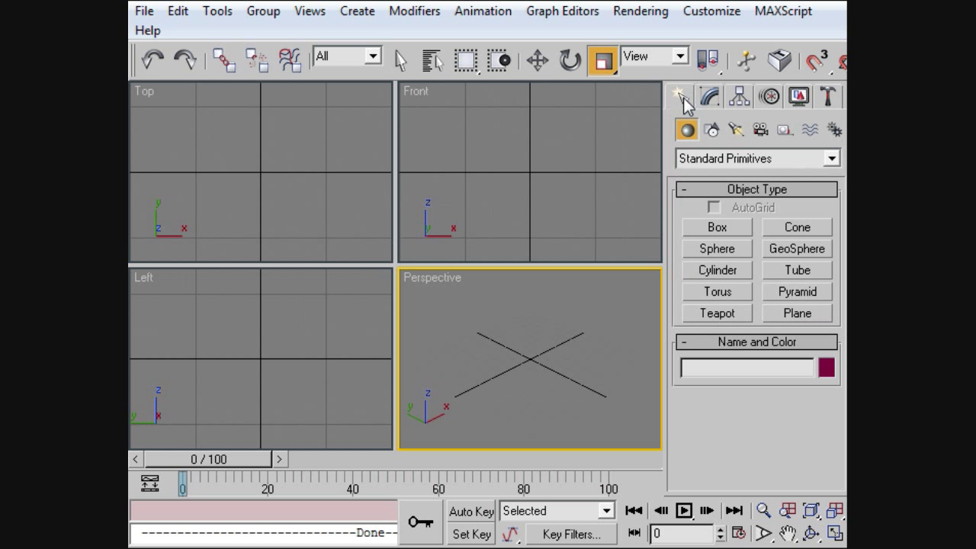
left_click(709, 267)
left_click_drag(505, 372, 527, 373)
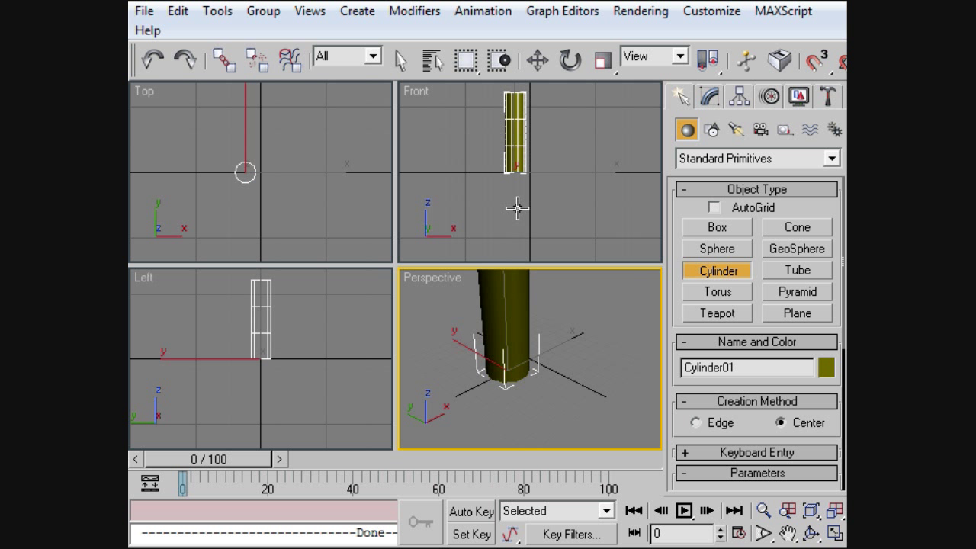
left_click(723, 104)
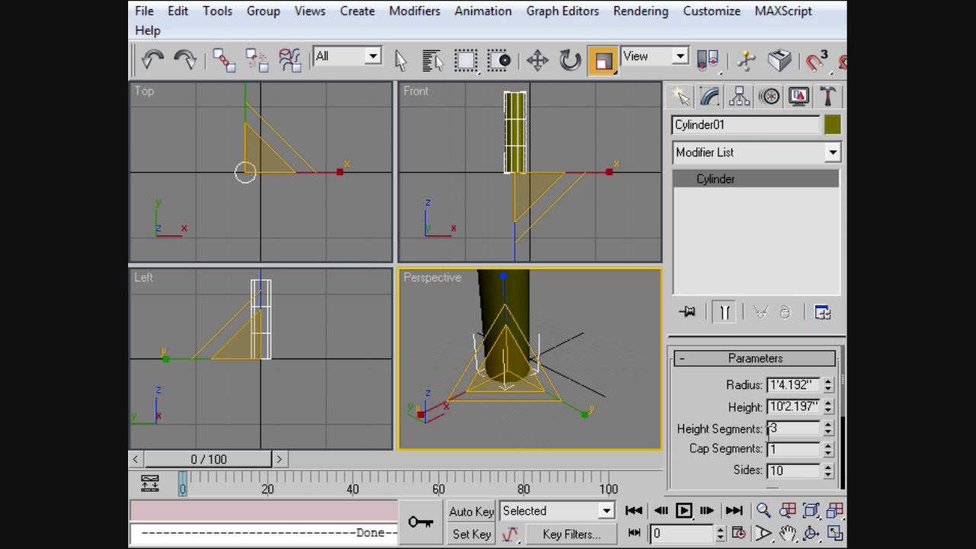
Step: Convert the cylinder to an Editable Poly and select its bottom cap polygon
scroll(741, 407, "down", 1)
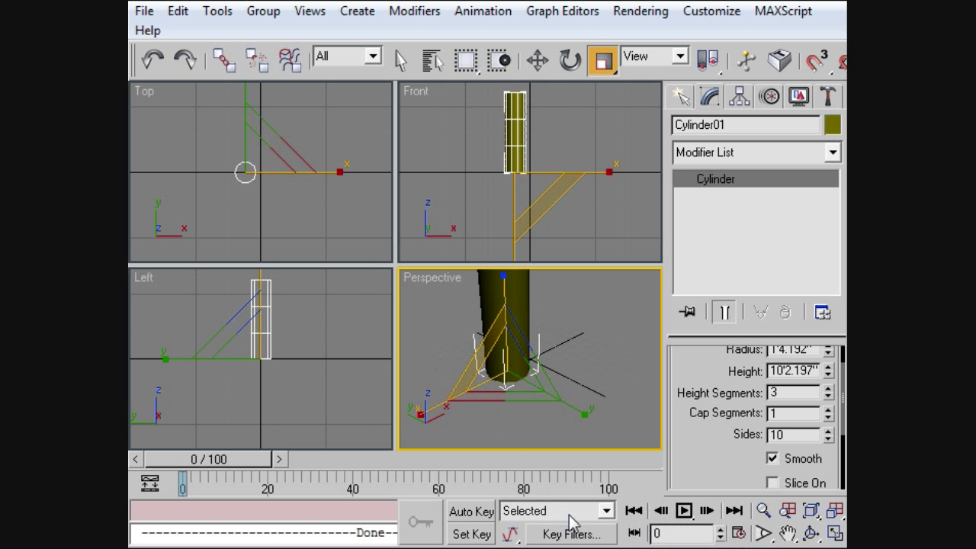
left_click(687, 534)
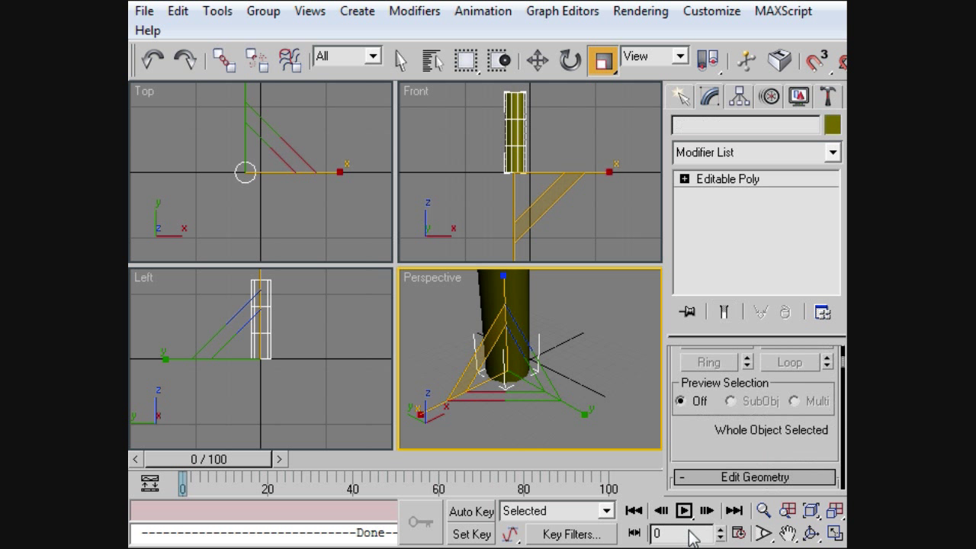
scroll(770, 409, "up", 3)
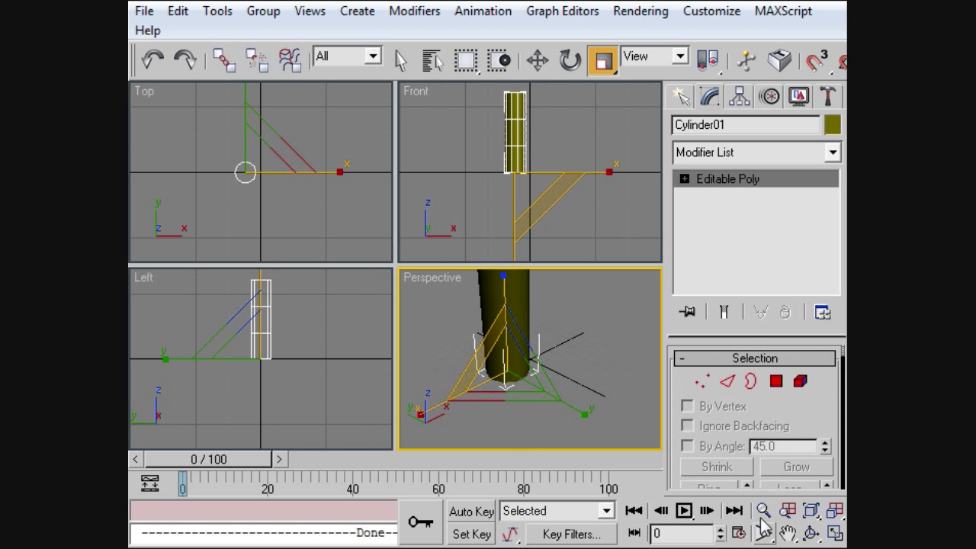
left_click(777, 381)
left_click(809, 532)
left_click_drag(535, 367, 541, 277)
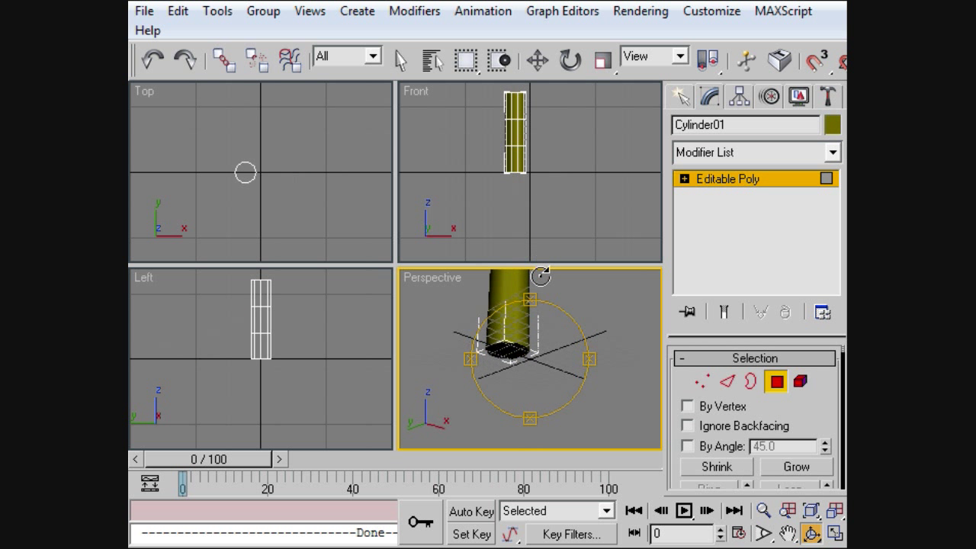
key("w")
left_click(509, 348)
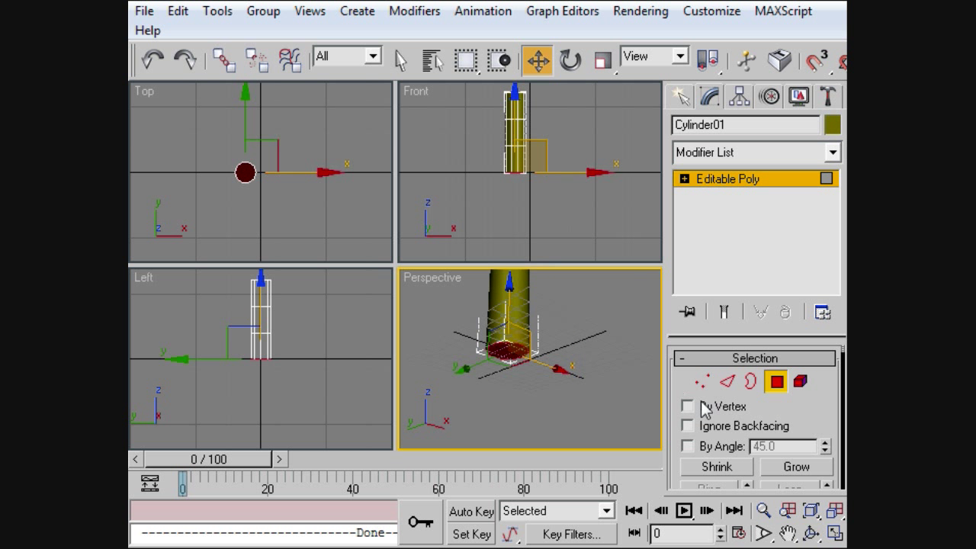
Step: Bevel the bottom cap repeatedly, flaring it outward, extending it down and tapering it inward to form a pommel
left_click_drag(800, 399, 702, 201)
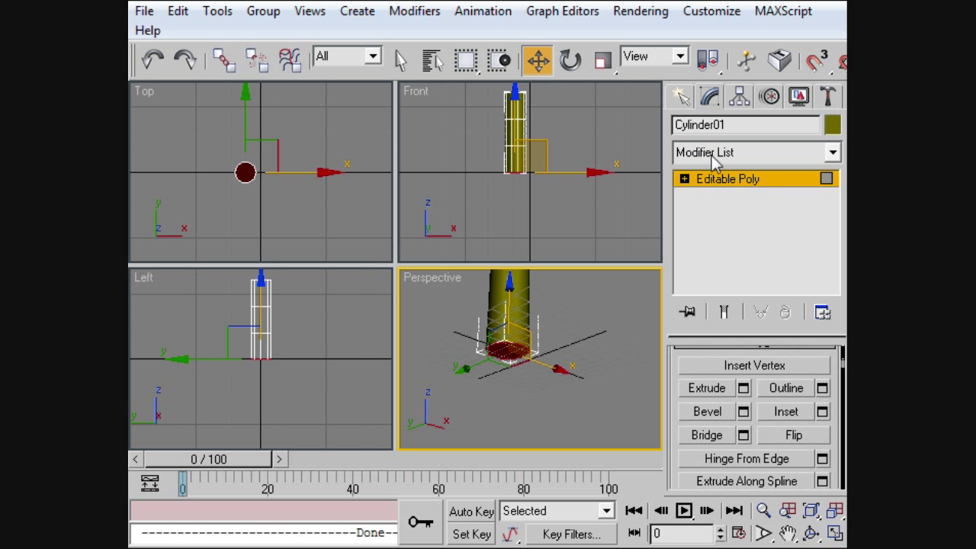
left_click(700, 412)
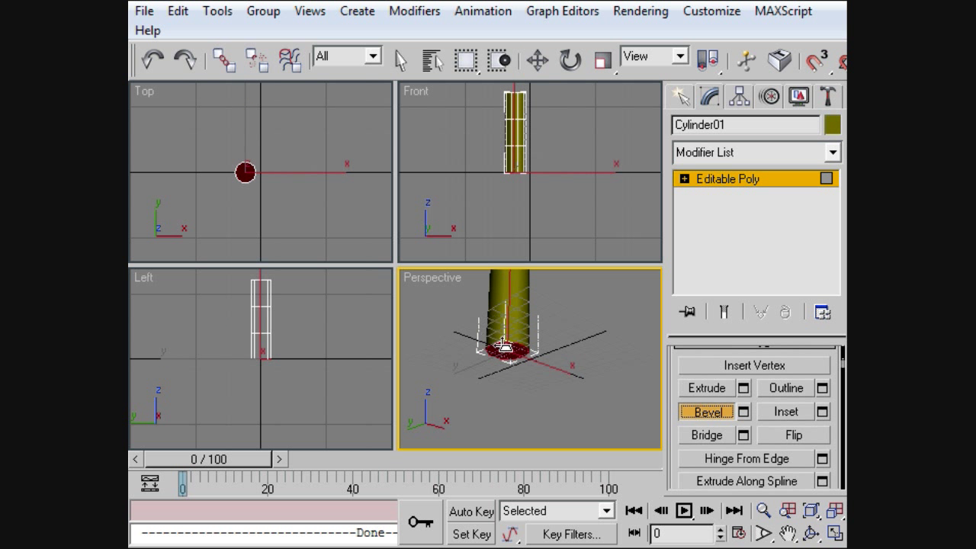
left_click(504, 340)
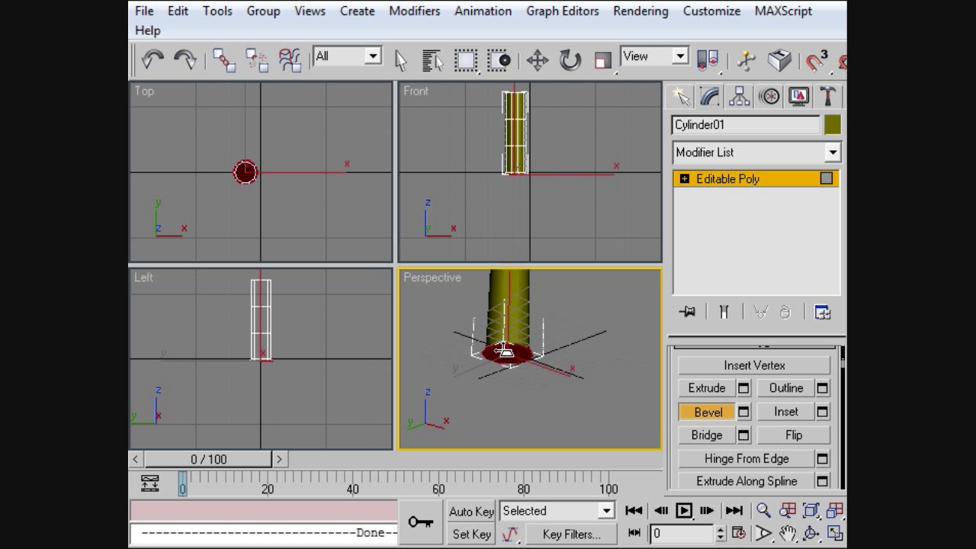
mouse_move(504, 350)
left_mouse_down()
mouse_move(503, 336)
mouse_move(505, 353)
left_mouse_up()
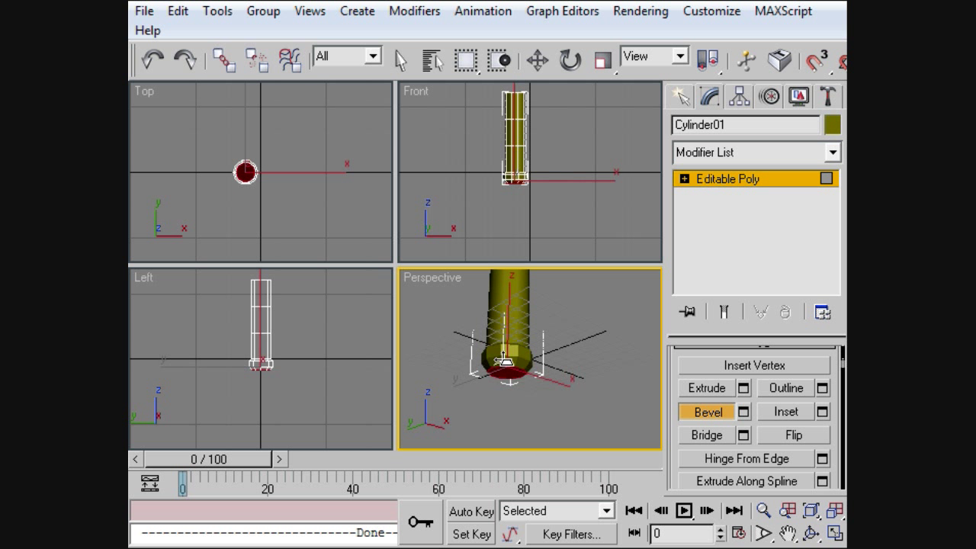
left_click(504, 360)
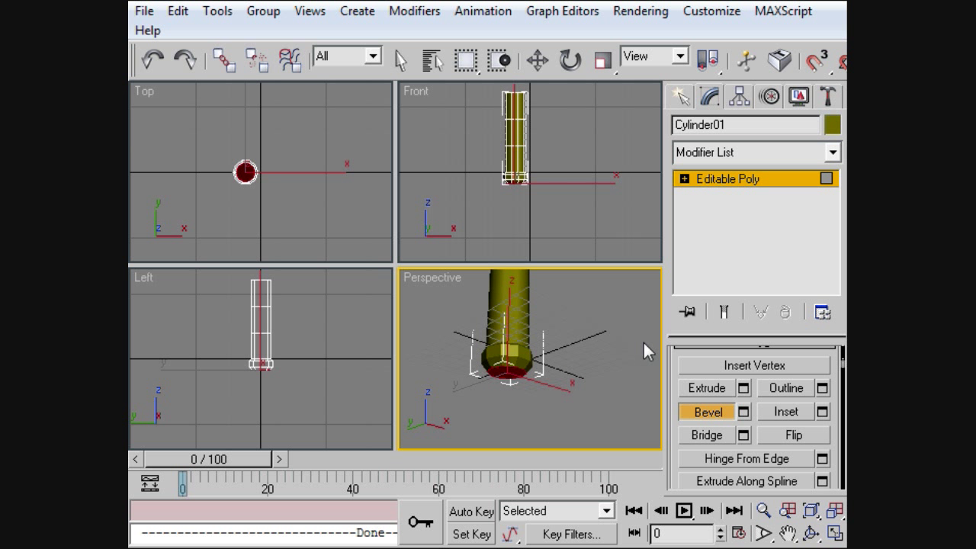
Step: Extrude the top-row polygons on both opposite sides of the handle as groups by 0'10"
key("z")
left_click(598, 329)
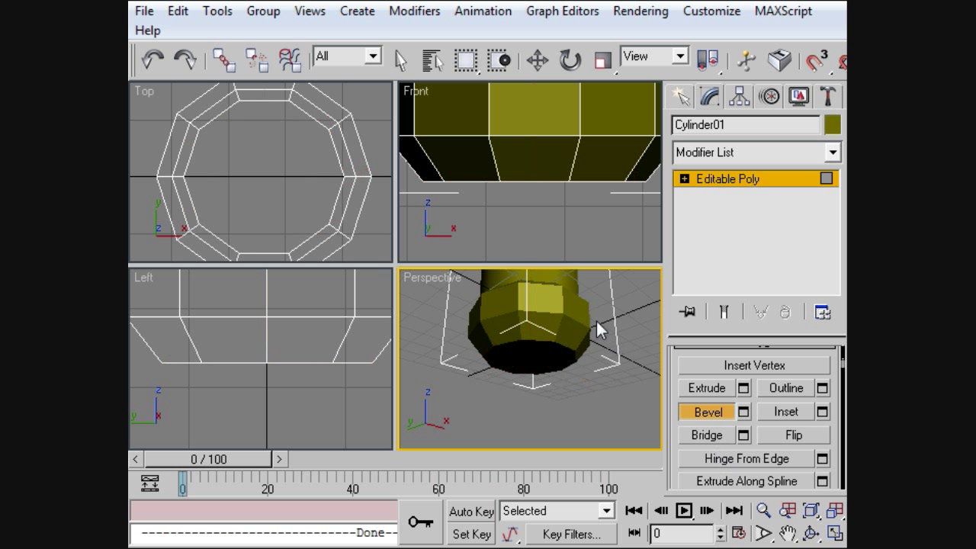
key("z")
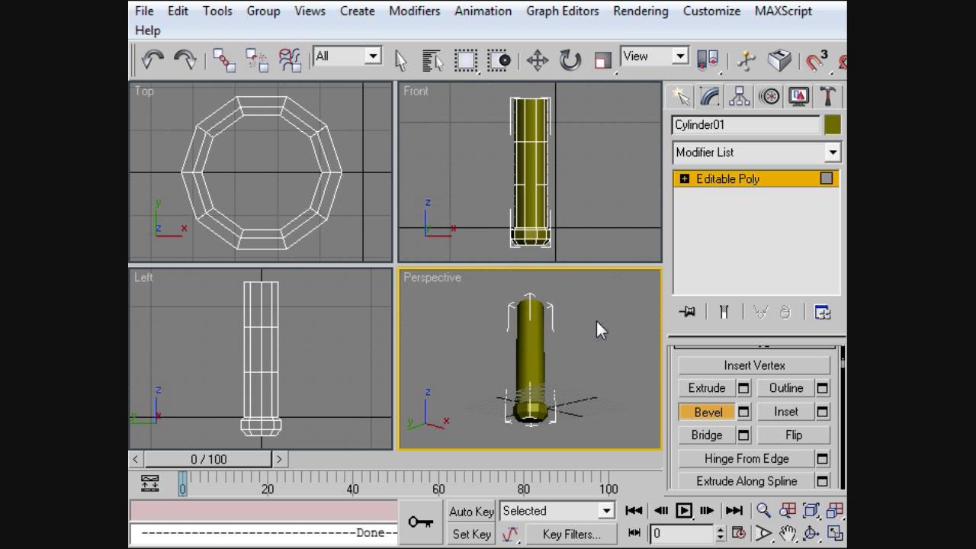
left_click(811, 533)
left_click_drag(580, 351, 588, 427)
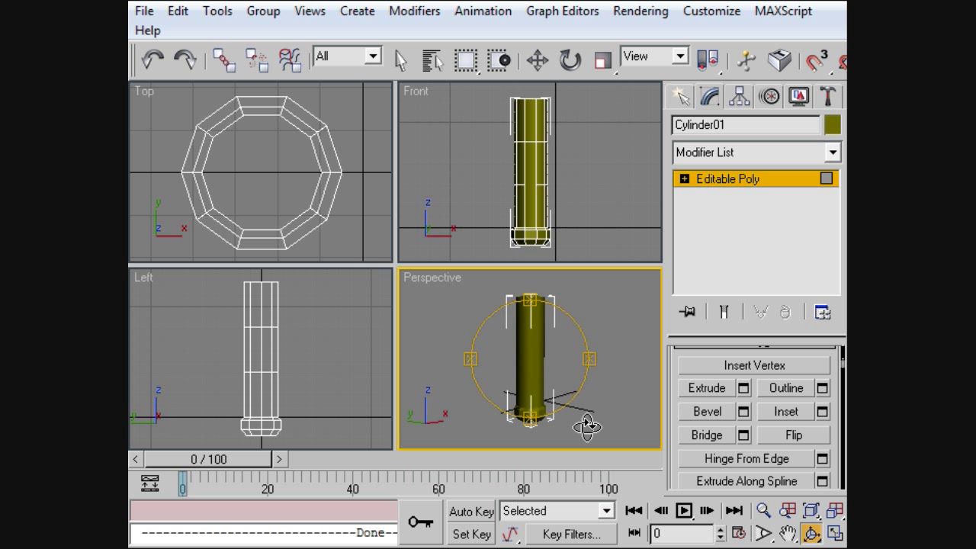
right_click(587, 427)
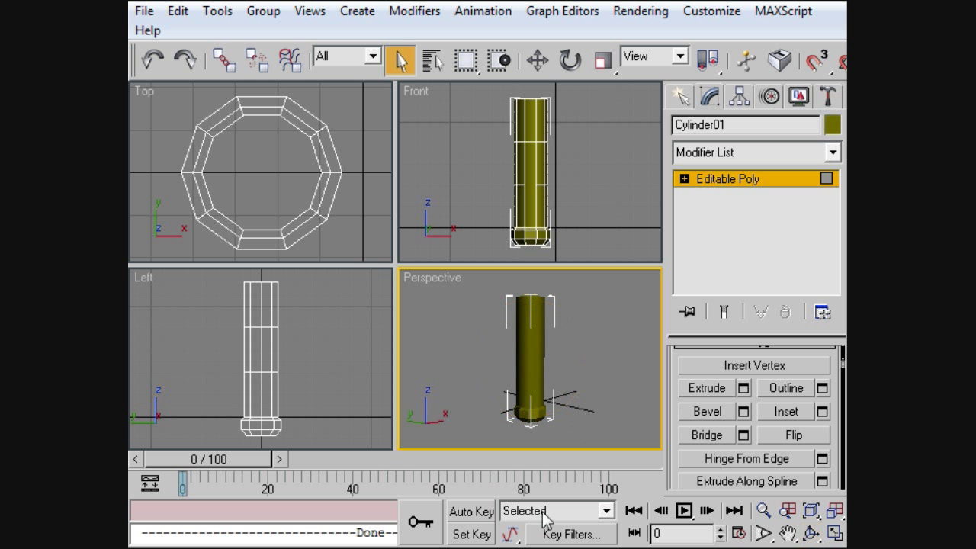
left_click(260, 308)
left_click(268, 313, "ctrl")
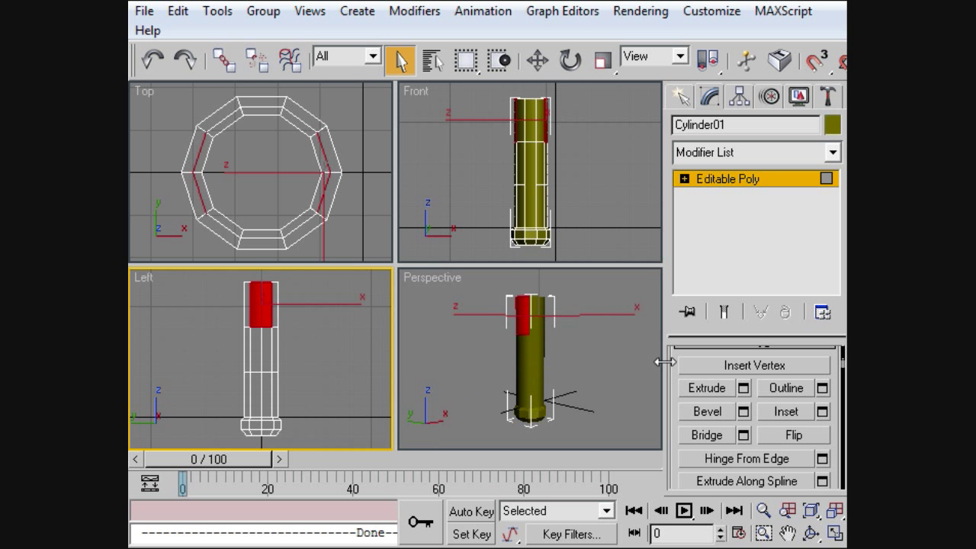
left_click(743, 388)
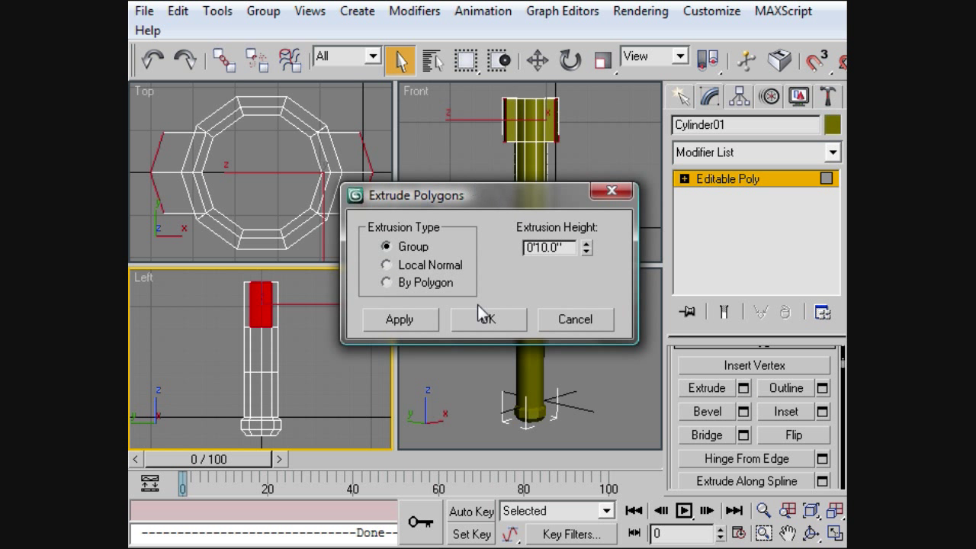
left_click(489, 324)
Step: Scale the two extruded end faces along the X axis until they are flat
key("r")
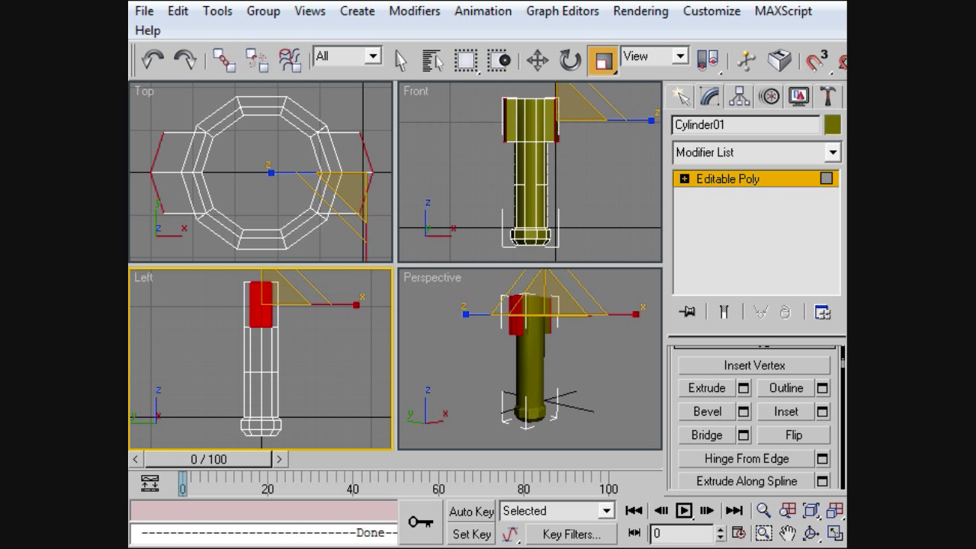
left_click(360, 163)
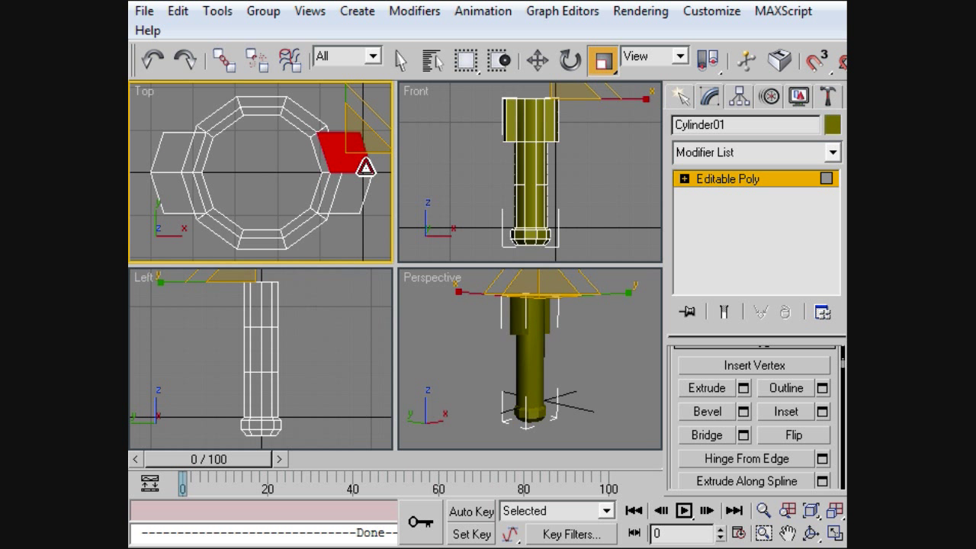
key("ctrl+z")
middle_click_drag(290, 108, 236, 108)
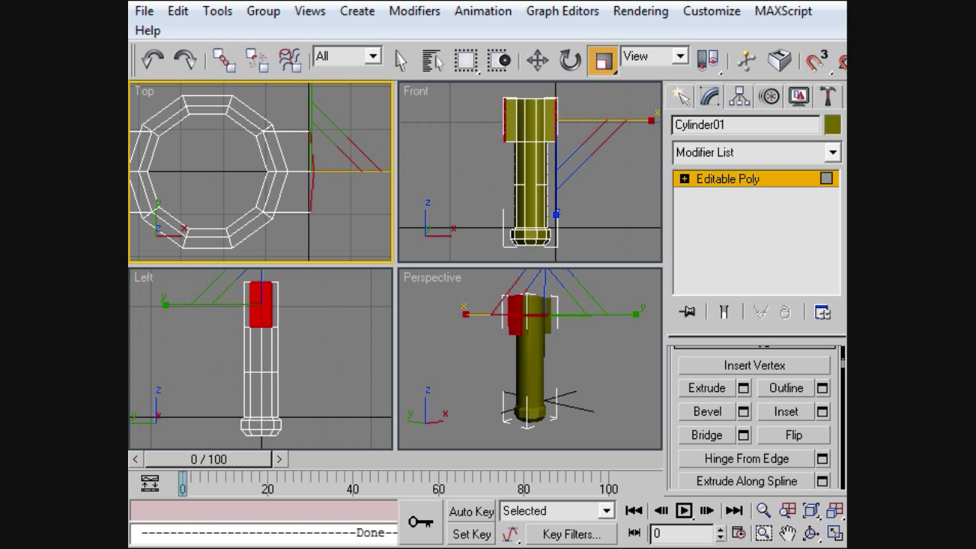
left_click_drag(844, 207, 684, 207)
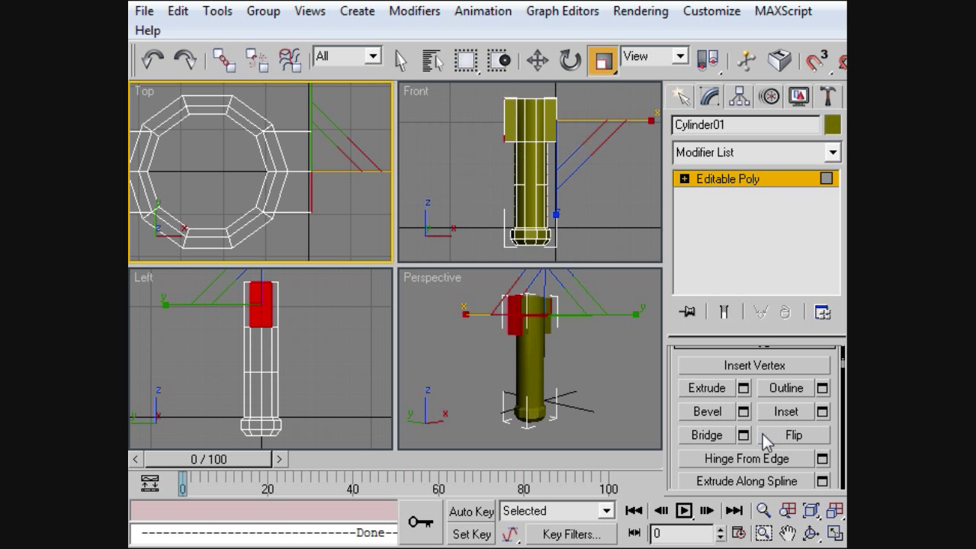
Step: Extrude the flattened end faces twice by 4'2.184" each to form the two arms of the crossguard
left_click(746, 391)
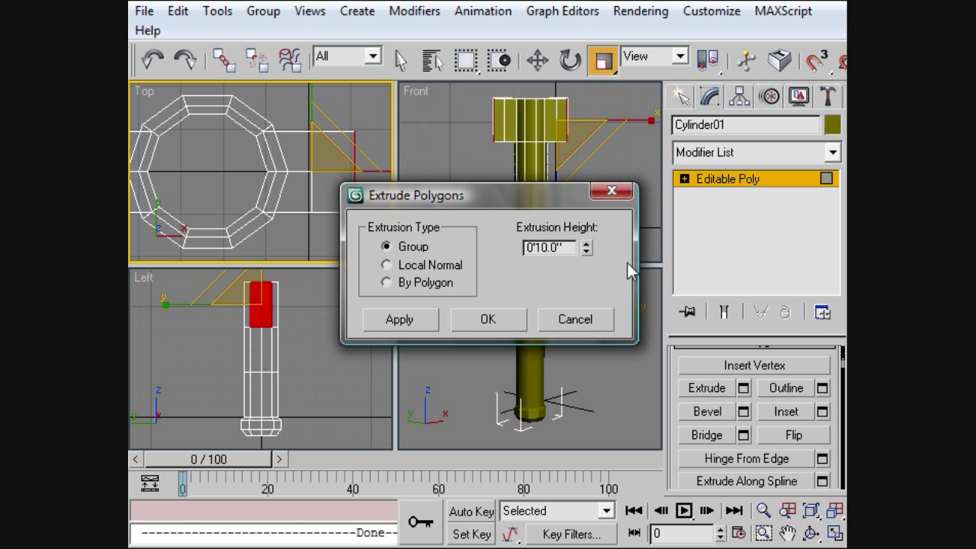
left_click_drag(588, 248, 584, 130)
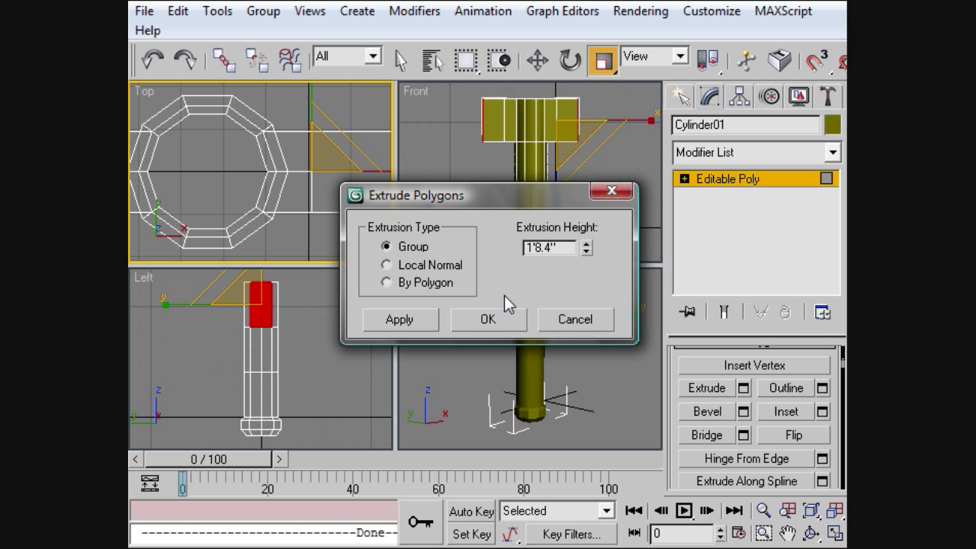
left_click_drag(586, 247, 586, 130)
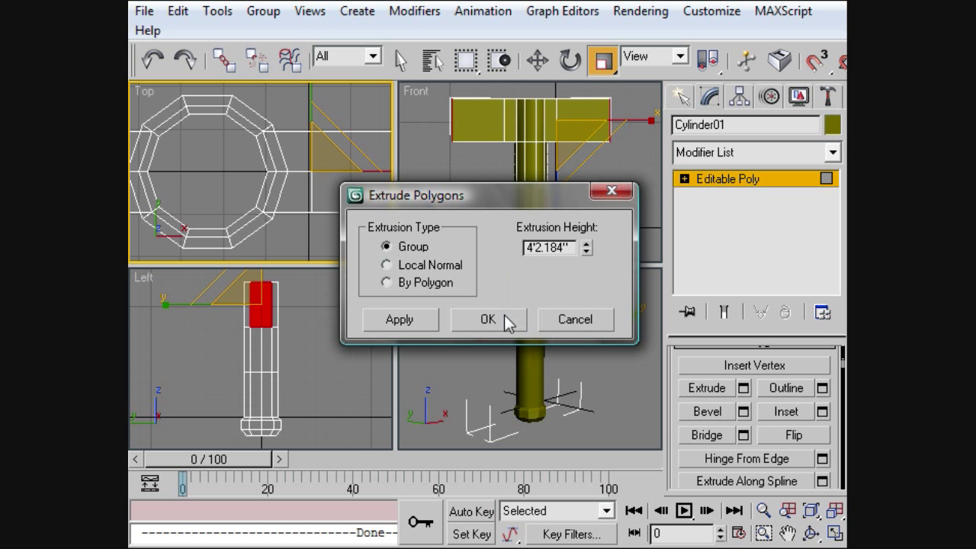
left_click(412, 321)
left_click(490, 321)
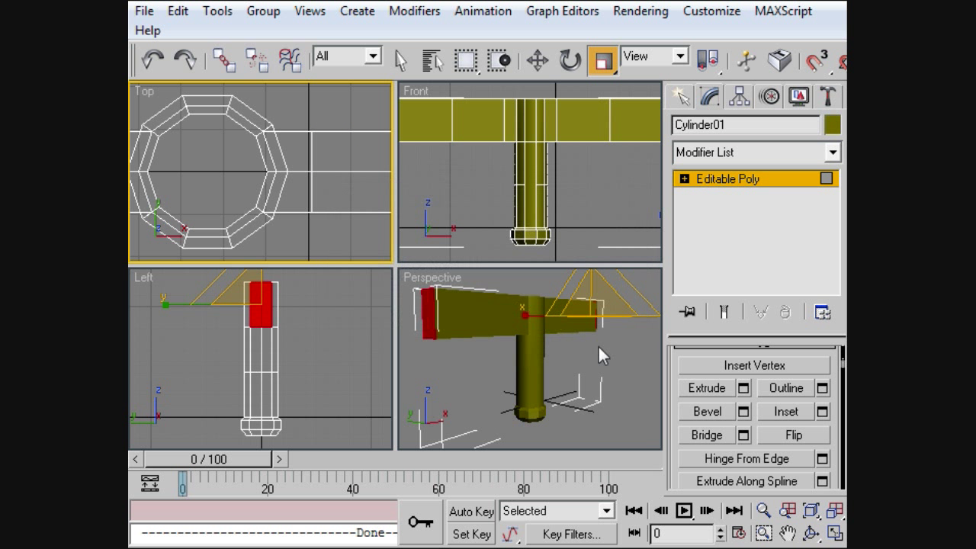
Step: Move the lower middle vertices of the right crossguard arm upward to about half the arm's height
middle_click_drag(598, 355, 579, 401)
scroll(579, 402, "down", 3)
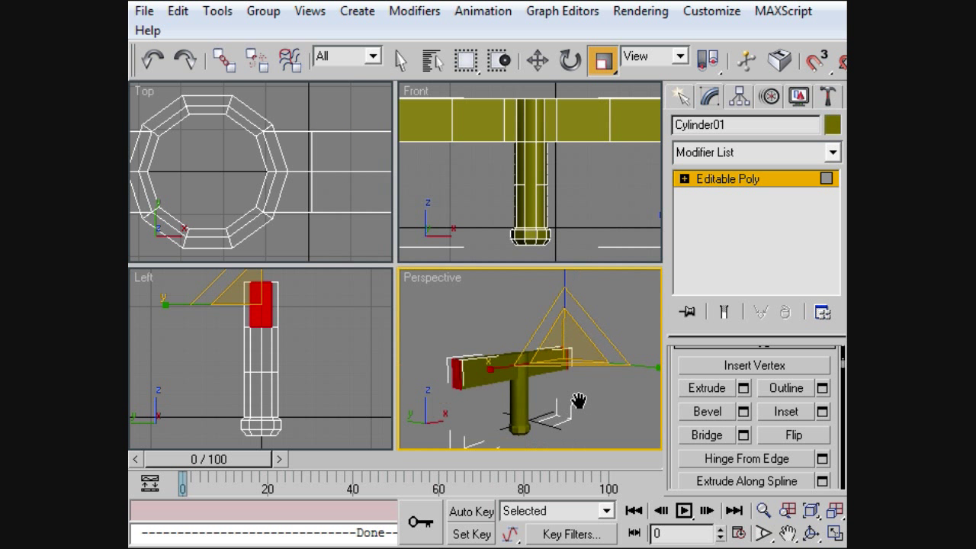
key("z")
left_click(568, 196)
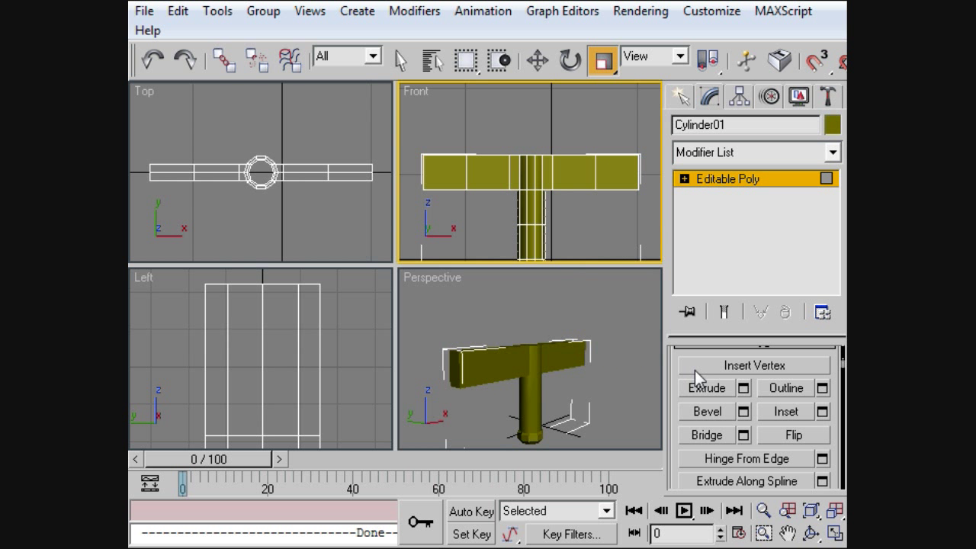
key("1")
key("w")
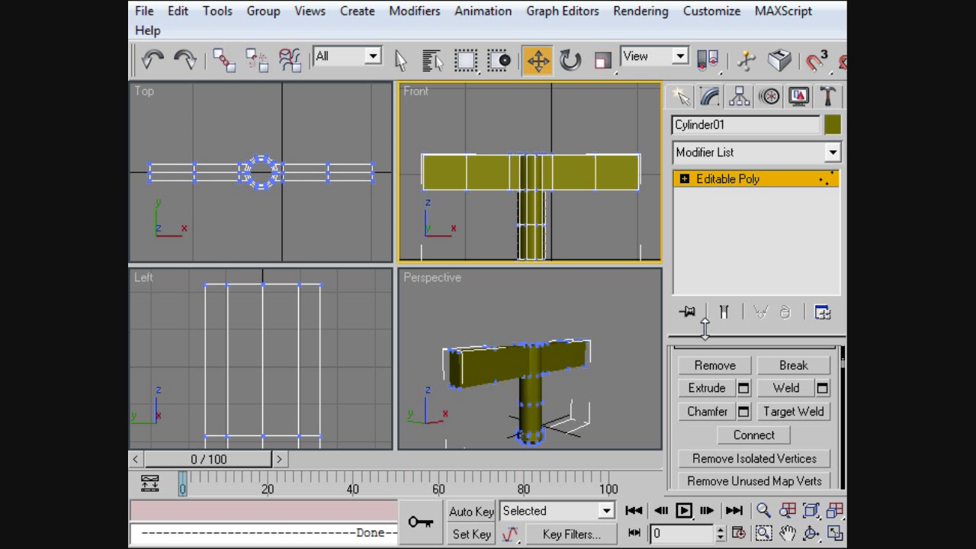
left_click_drag(609, 202, 603, 135)
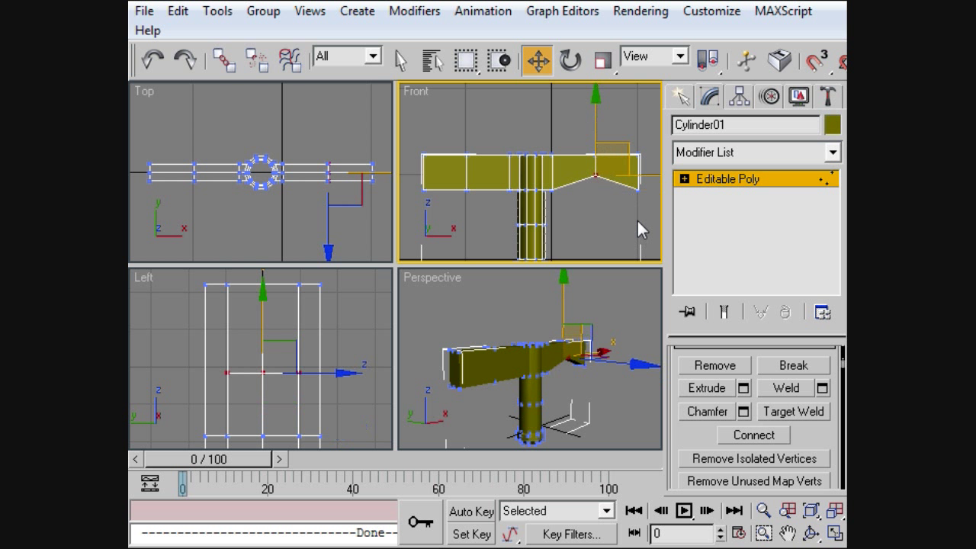
Step: Collapse the end vertices of the right crossguard arm into a single point, and do the same for the left arm
left_click_drag(641, 208, 629, 133)
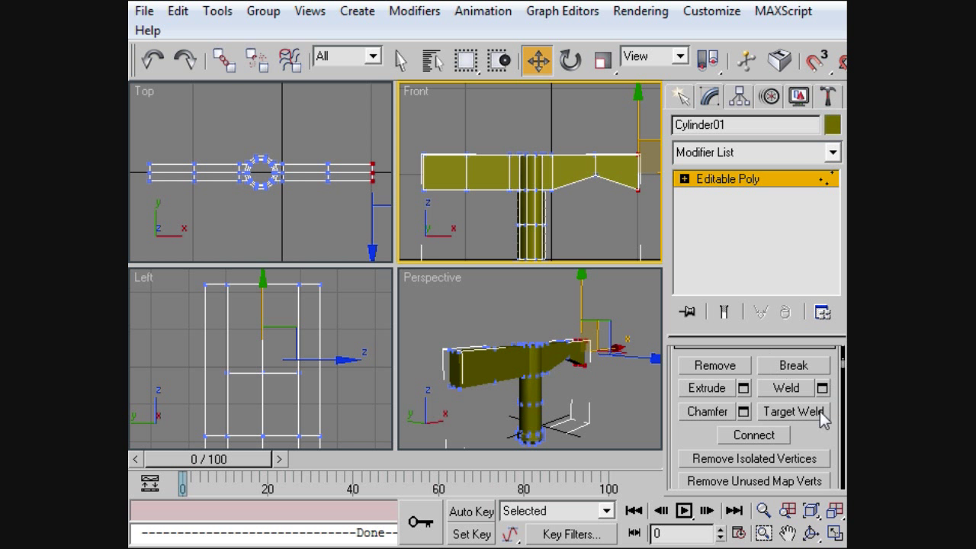
scroll(794, 412, "down", 10)
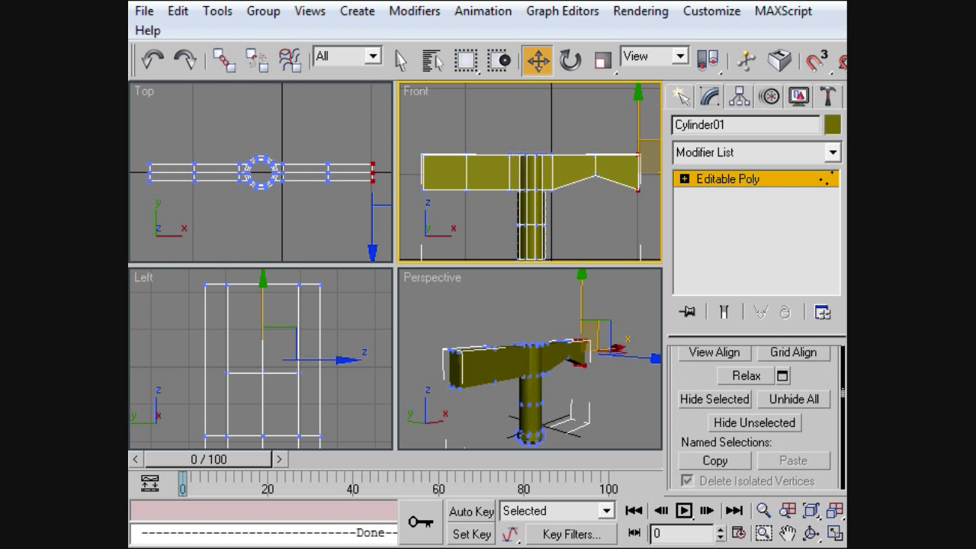
scroll(793, 411, "down", 3)
left_click_drag(809, 409, 799, 188)
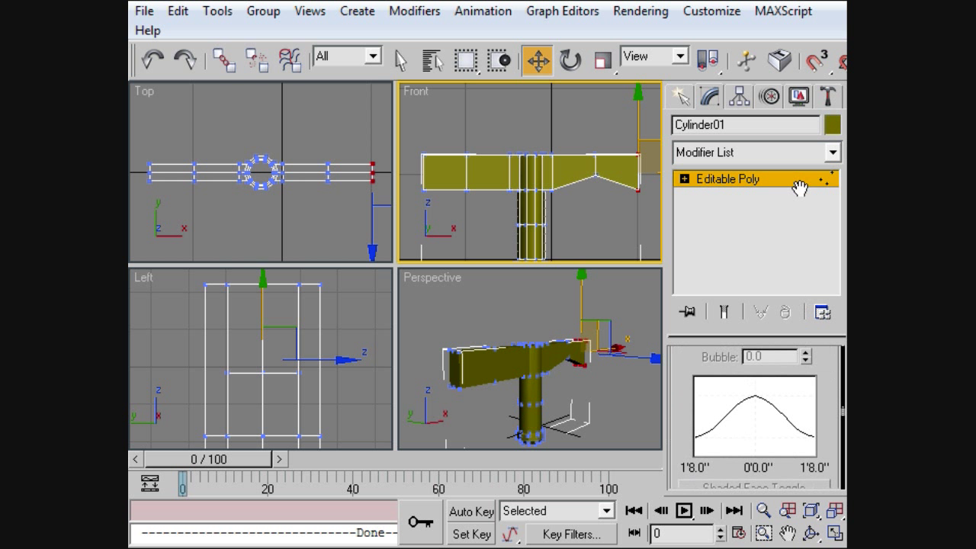
scroll(801, 450, "up", 8)
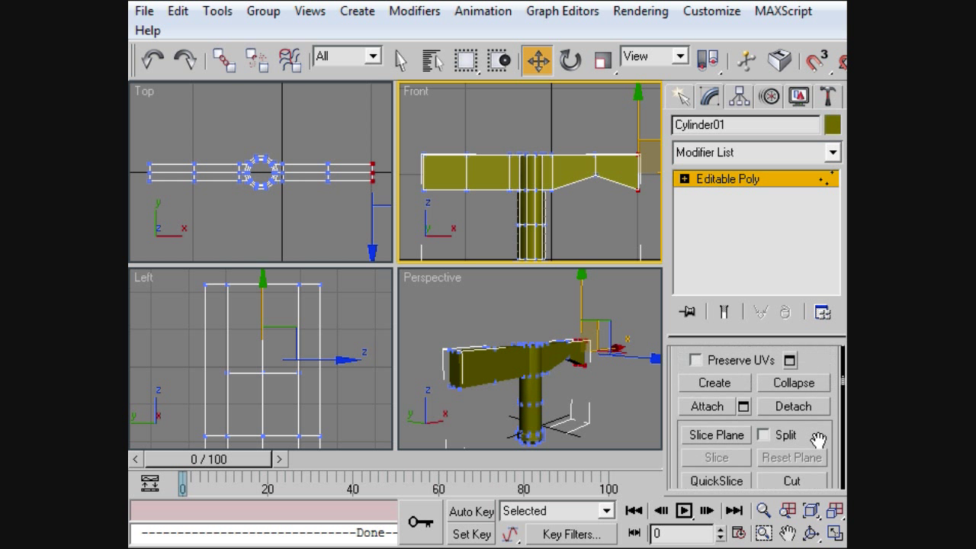
scroll(818, 440, "up", 1)
left_click(813, 398)
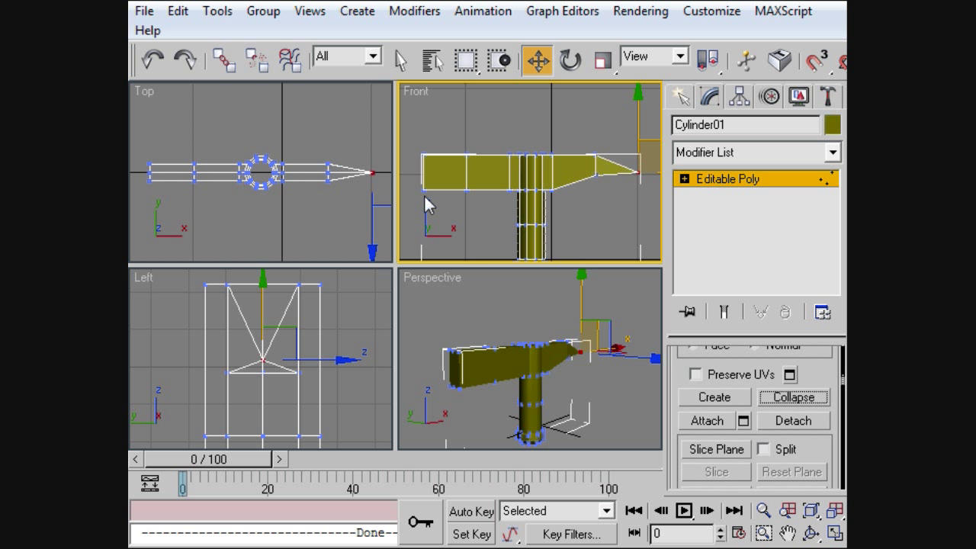
left_click_drag(444, 214, 414, 136)
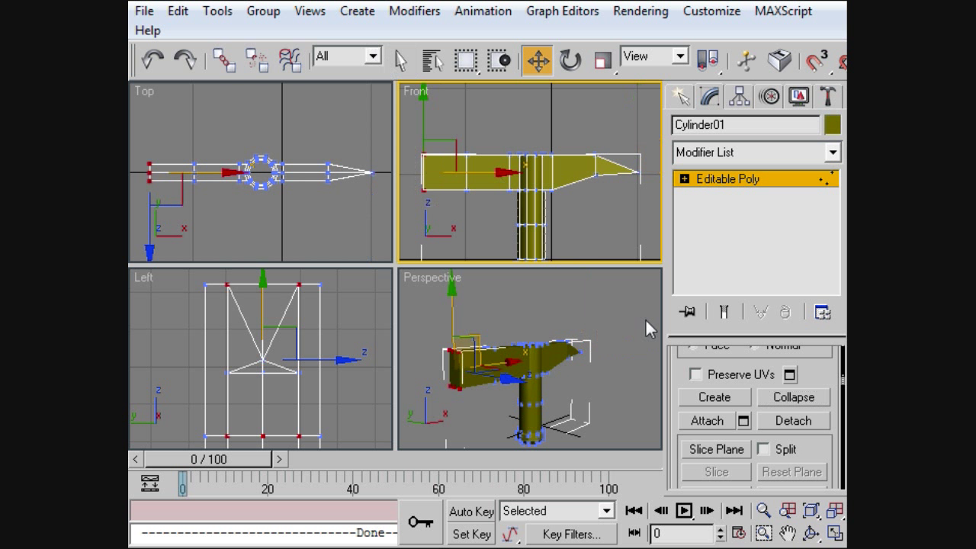
left_click(788, 400)
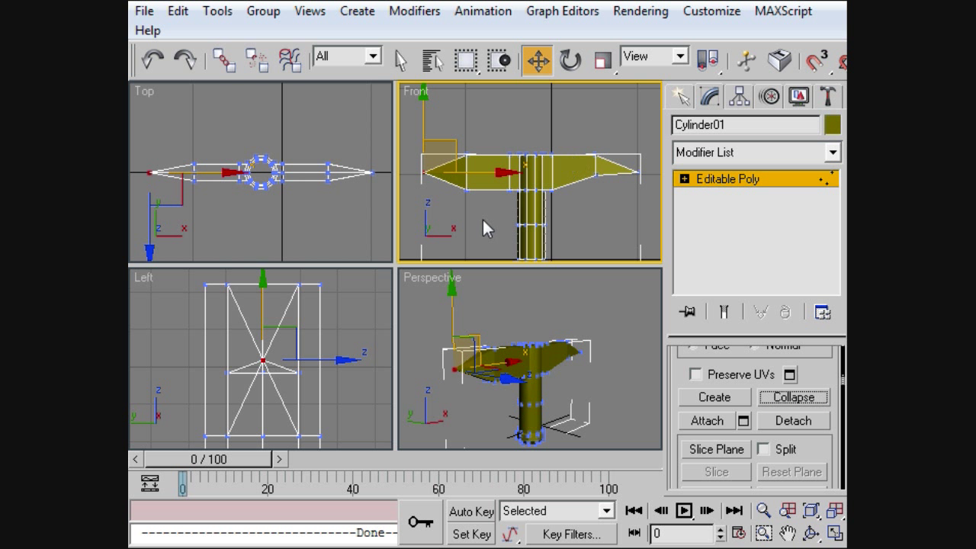
Step: Raise the left crossguard arm's lower middle vertices to about half its height and move both arm tips slightly above the guard's upper edge
left_click_drag(483, 213, 456, 178)
left_click_drag(468, 141, 469, 122)
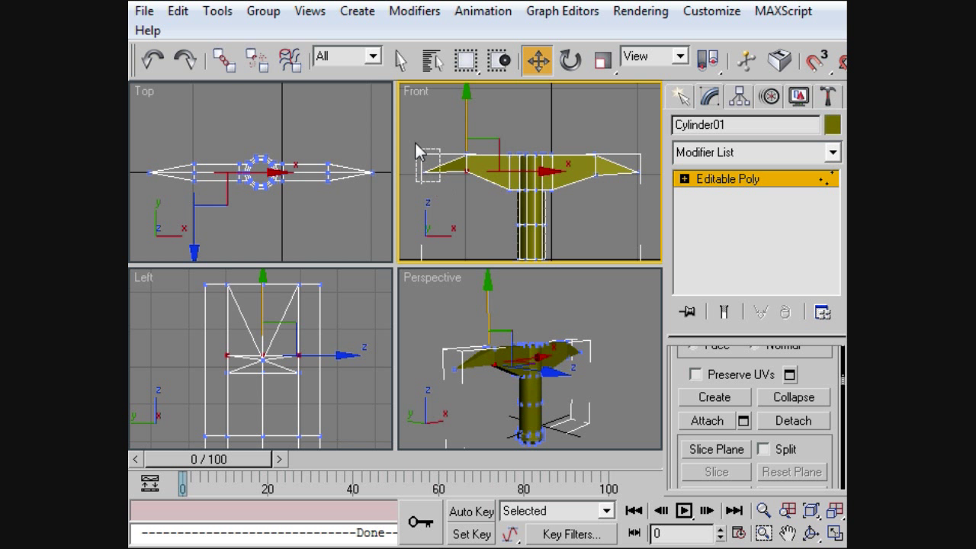
left_click_drag(416, 143, 417, 148)
left_click_drag(654, 192, 610, 142, "ctrl")
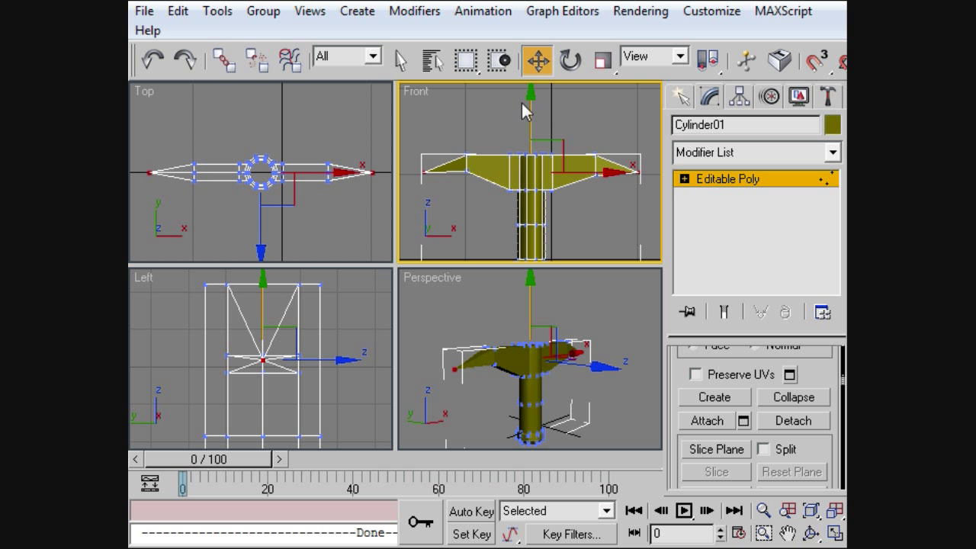
left_click_drag(529, 106, 530, 89)
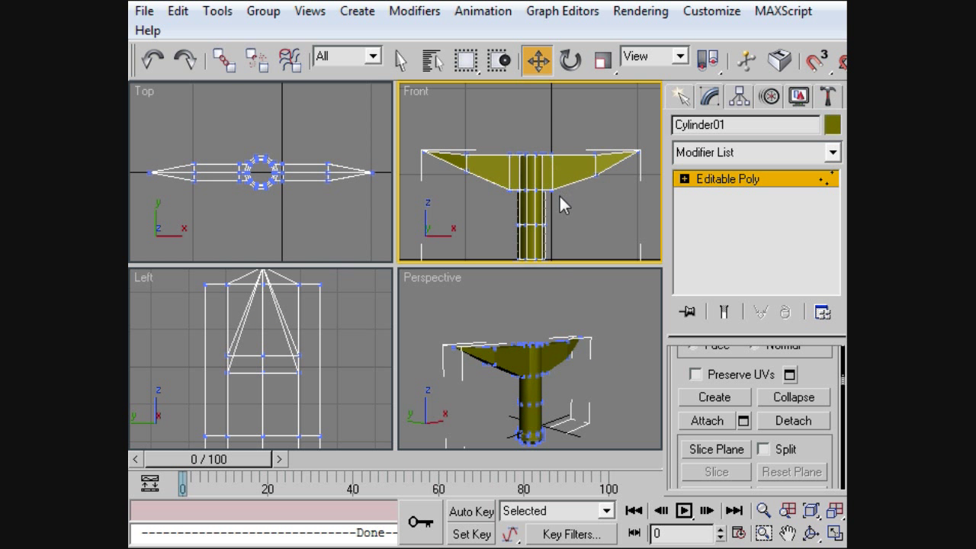
Step: Move the crossguard's lower vertices on both sides of the handle upward so the underside forms a shallower curve
left_click(549, 183)
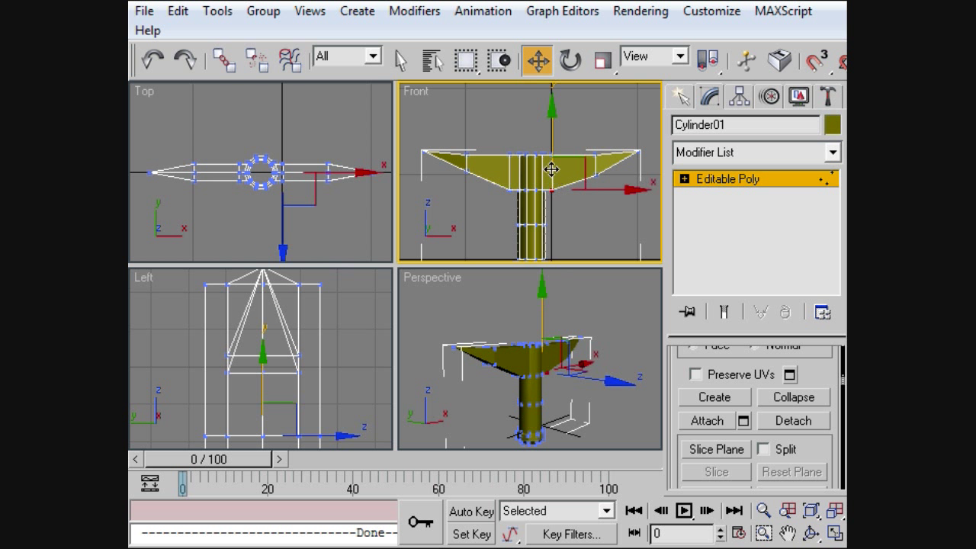
left_click(506, 180, "ctrl")
mouse_move(529, 153)
left_mouse_down()
mouse_move(527, 124)
mouse_move(530, 135)
left_mouse_up()
left_click(578, 200)
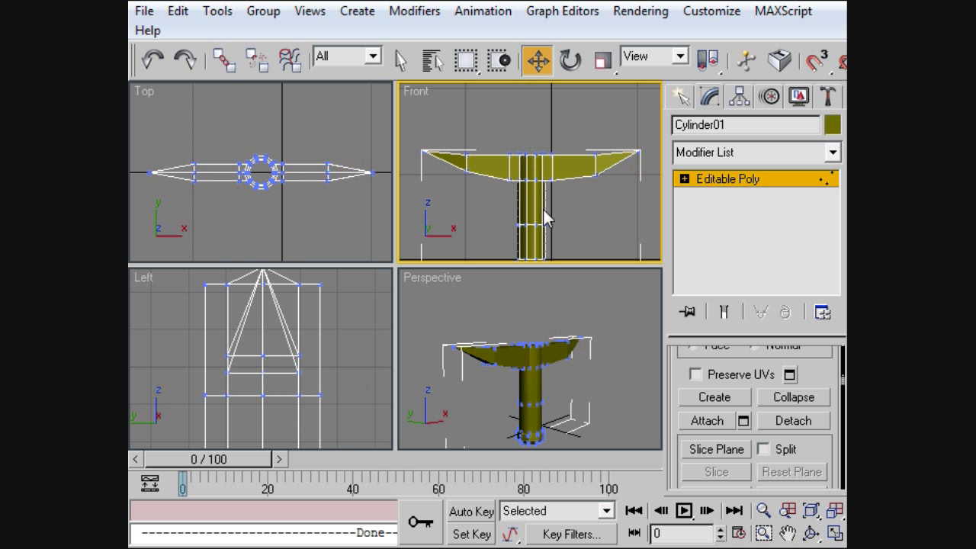
Step: Select both crossguard tip vertices and move them a little further upward
left_click_drag(648, 158, 616, 134)
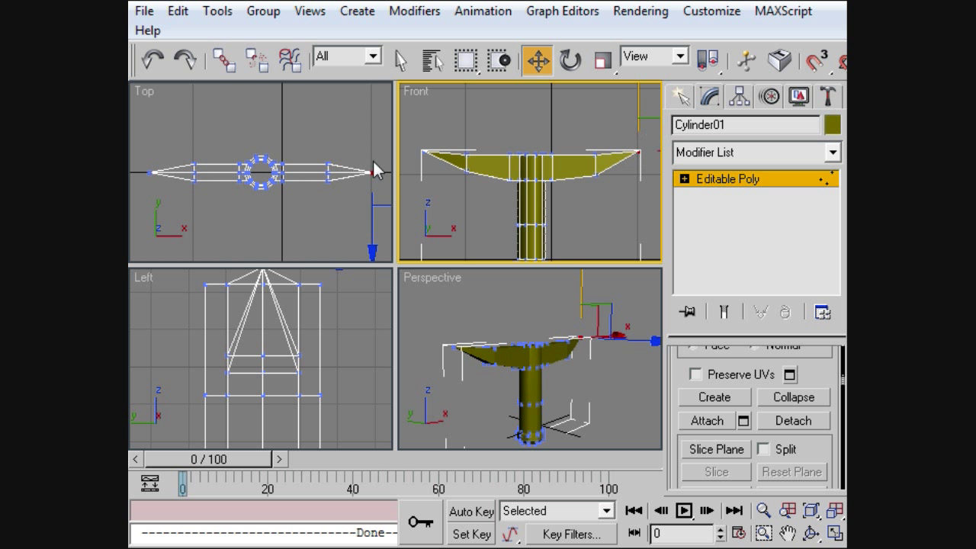
left_click_drag(452, 161, 406, 136, "ctrl")
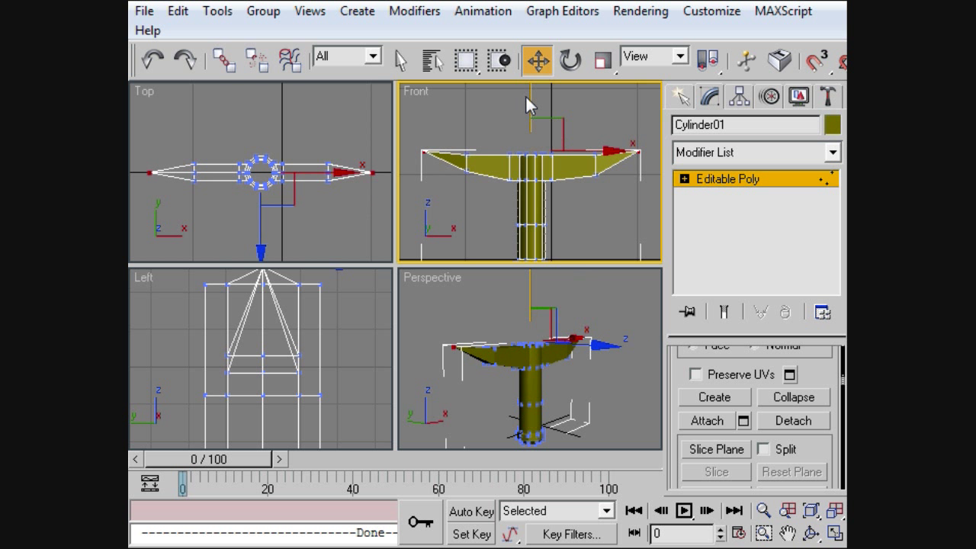
left_click(599, 148)
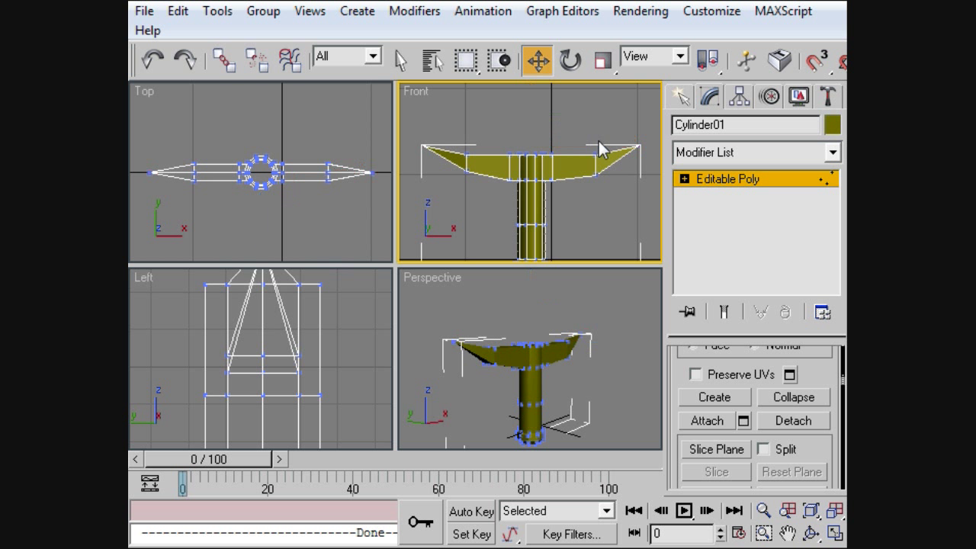
Step: Move the right and left crossguard tip vertices slightly inward toward the handle along the X axis
left_click(639, 151)
middle_click_drag(648, 144, 603, 160)
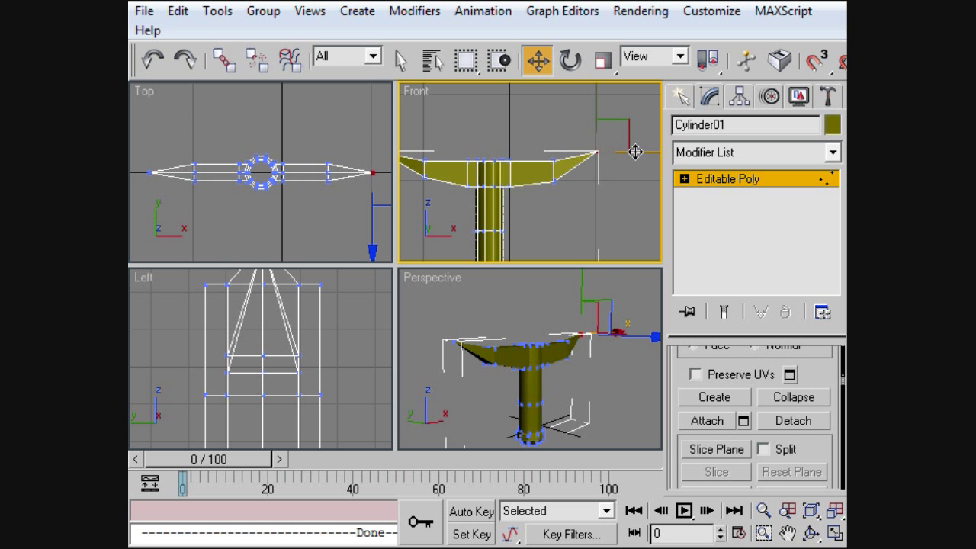
left_click_drag(633, 151, 626, 151)
middle_click_drag(595, 188, 648, 167)
left_click(433, 133)
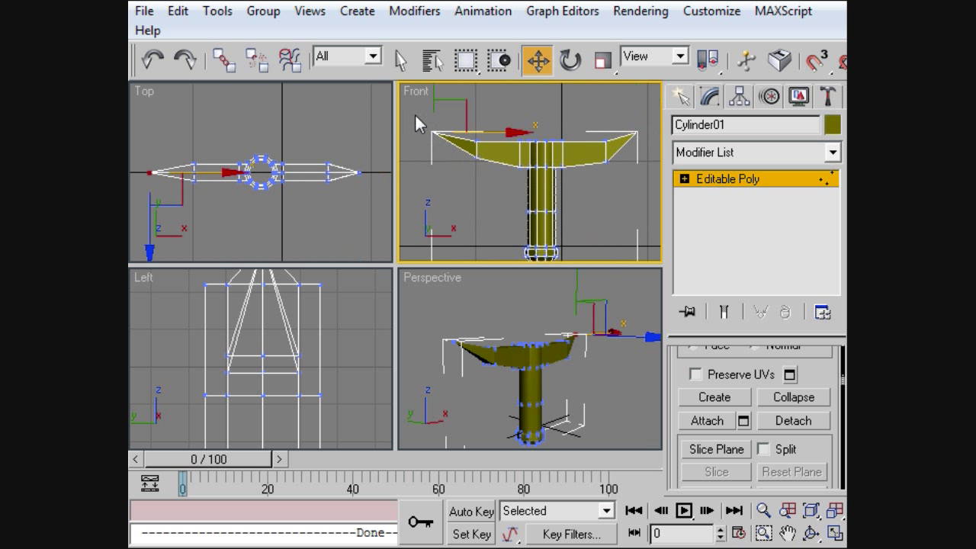
left_click_drag(478, 133, 499, 133)
Step: Inset the handle's top polygon slightly and raise the inset face a little along the Z axis
right_click(571, 281)
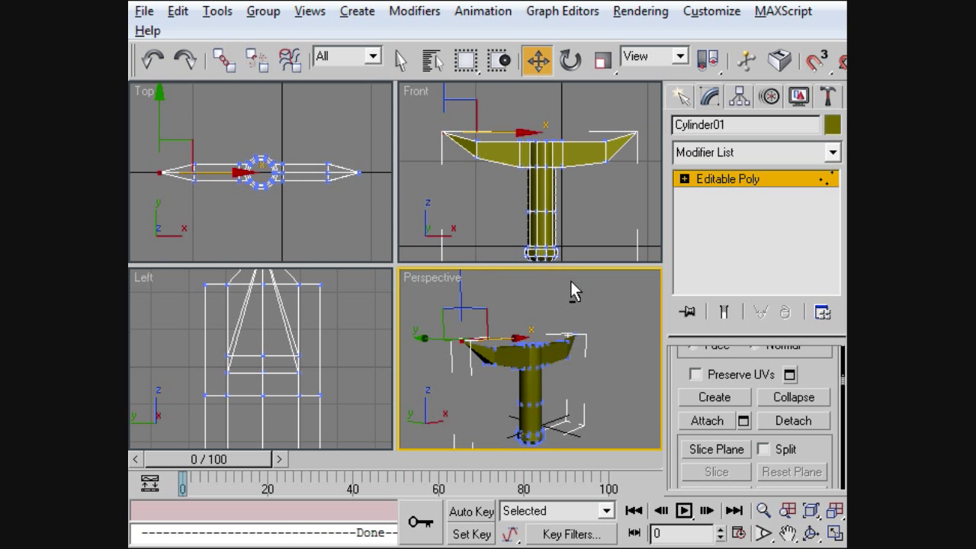
middle_click_drag(570, 281, 509, 343, "alt")
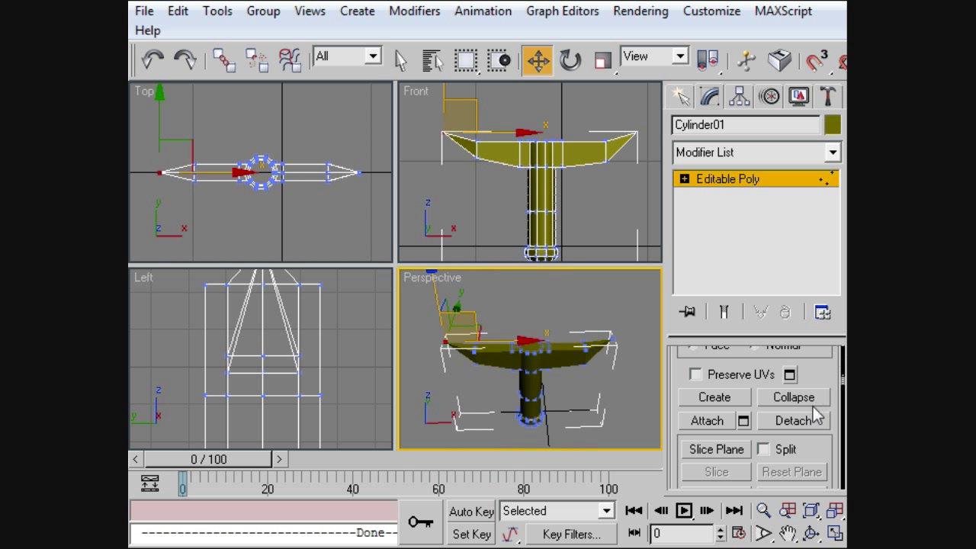
scroll(818, 411, "up", 3)
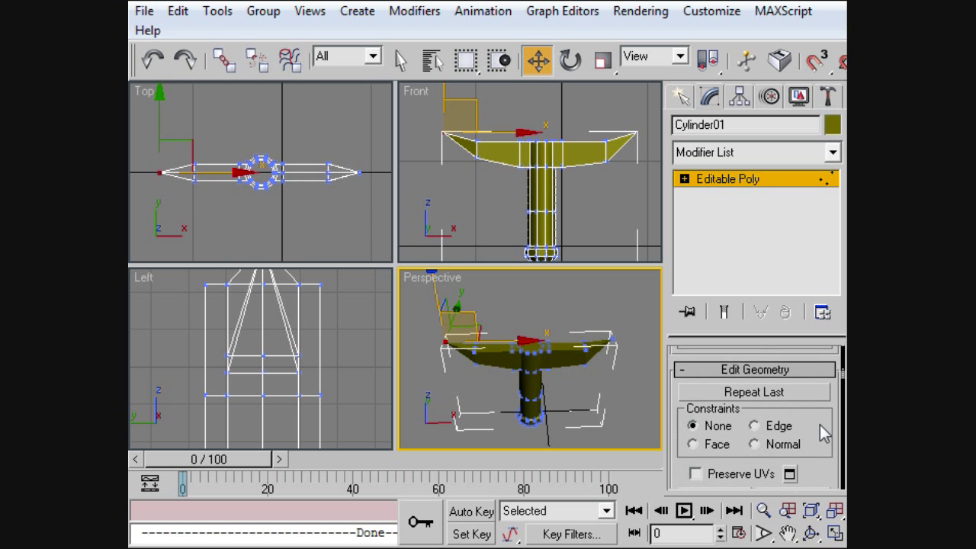
key("4")
left_click_drag(821, 424, 801, 547)
scroll(835, 383, "up", 1)
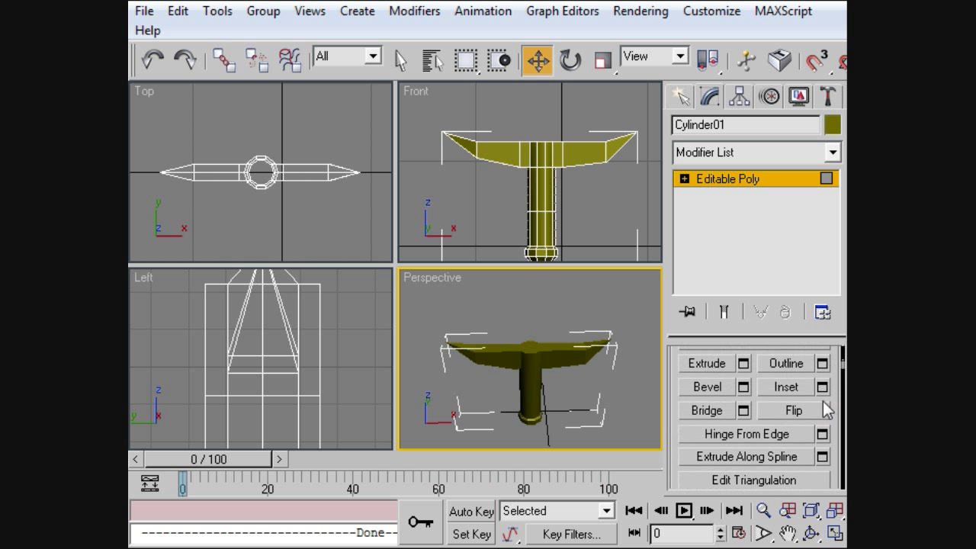
left_click(786, 387)
left_click(531, 344)
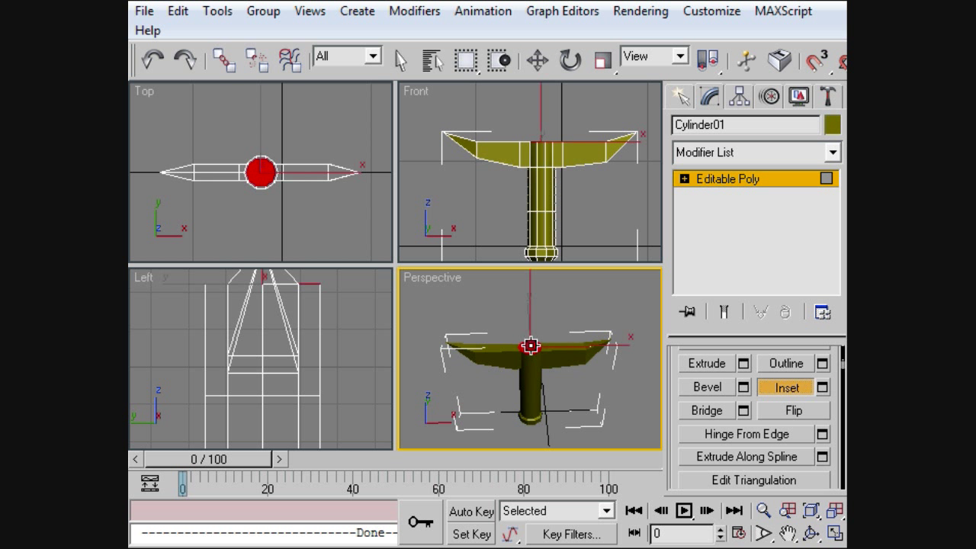
left_click_drag(532, 348, 532, 351)
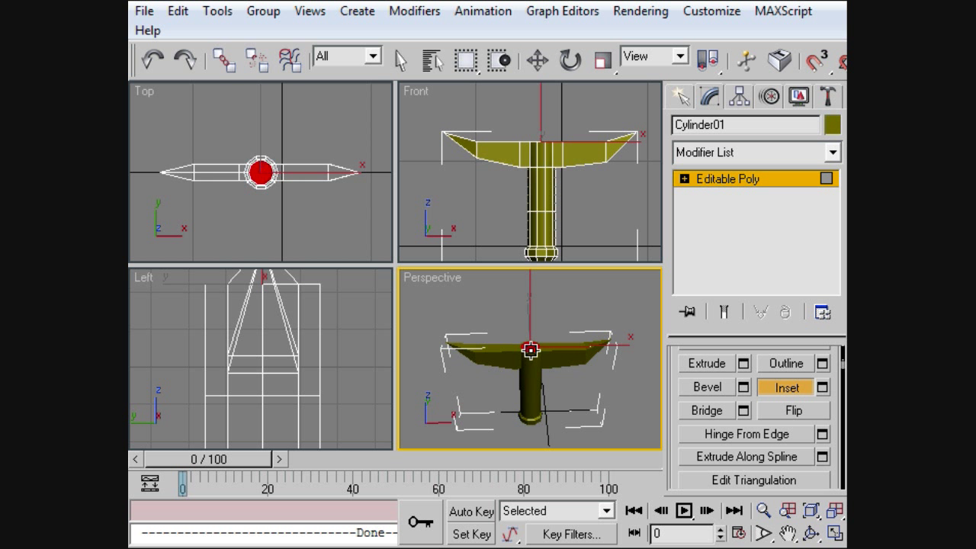
key("w")
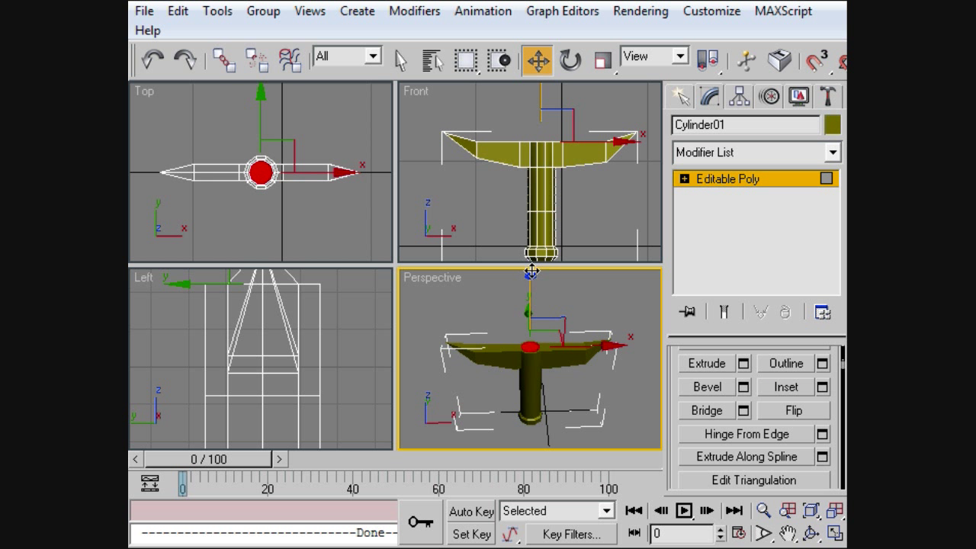
left_click_drag(531, 271, 531, 277)
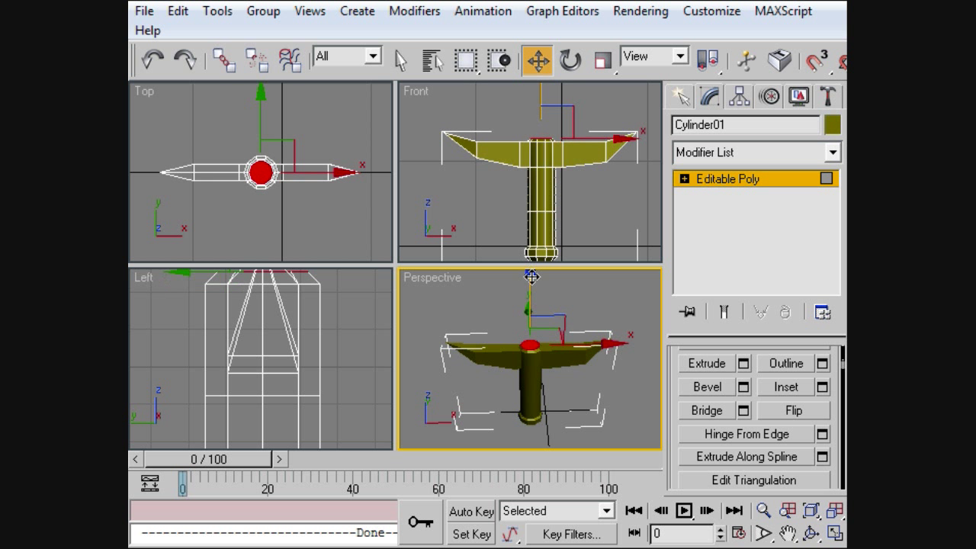
Step: Scale the raised top face along the Y axis into a thin, flat blade profile
key("r")
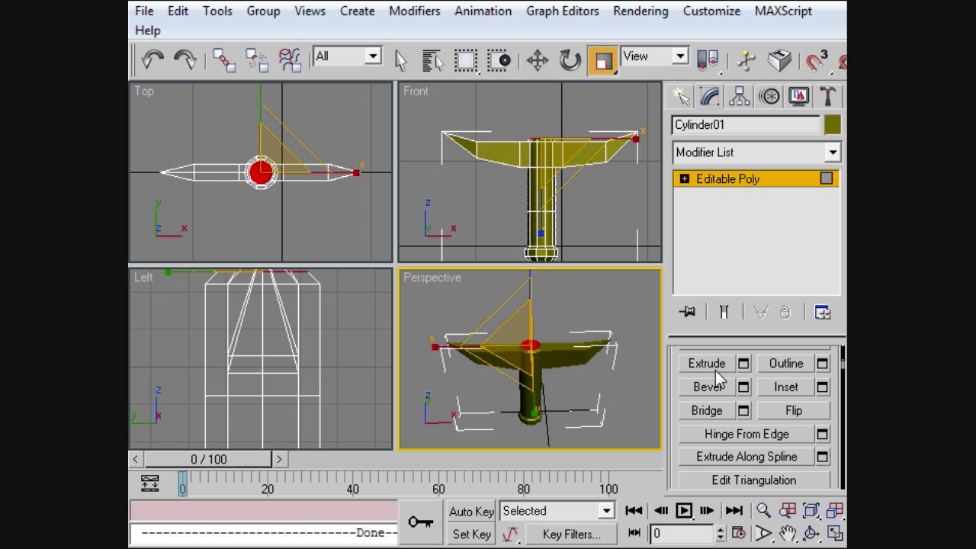
left_click(262, 101)
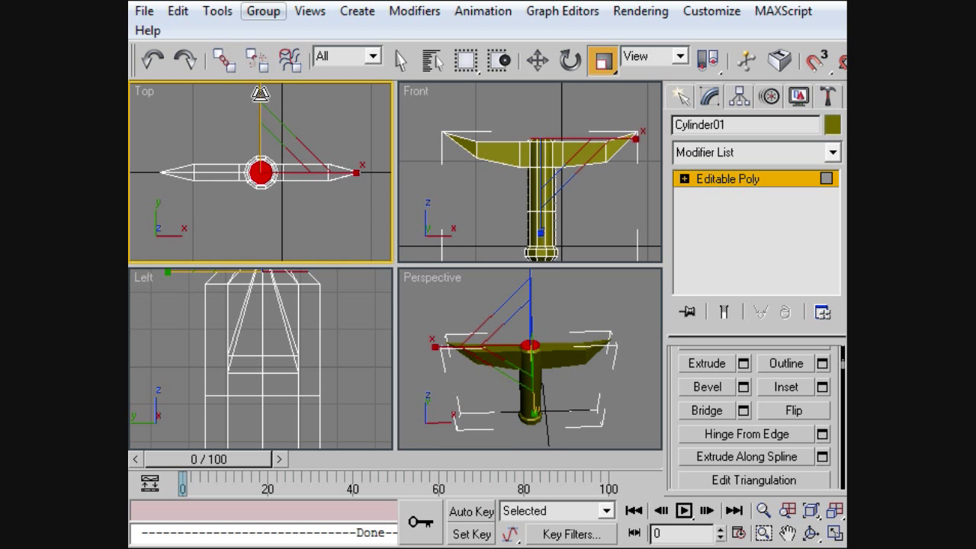
left_click_drag(261, 107, 273, 203)
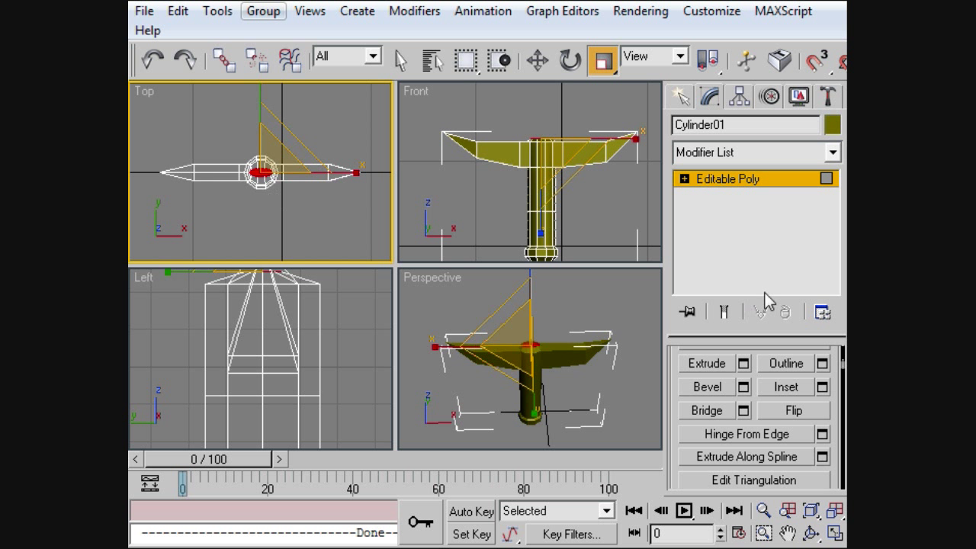
Step: Extrude the flattened top face as a group four times by 5'11.763" each to form the blade
left_click(744, 364)
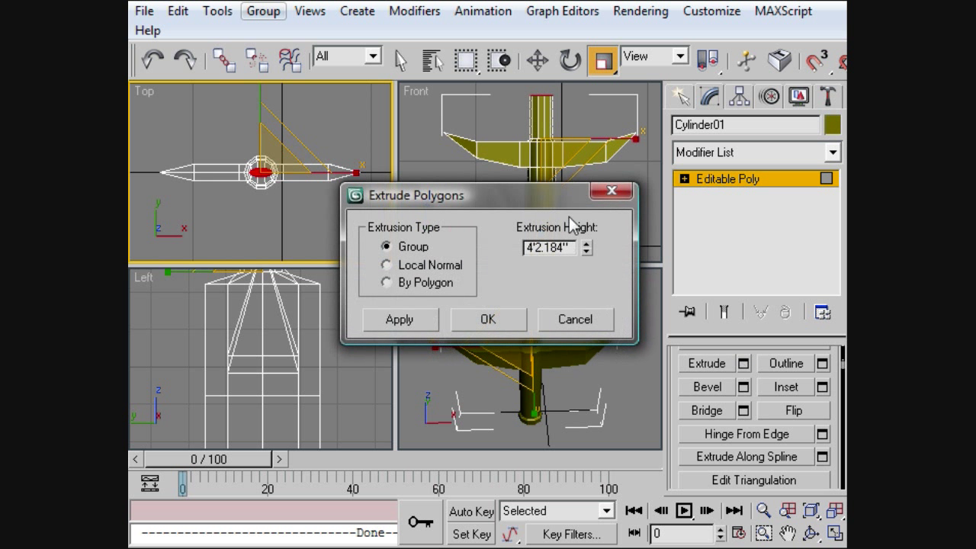
left_click_drag(585, 220, 576, 192)
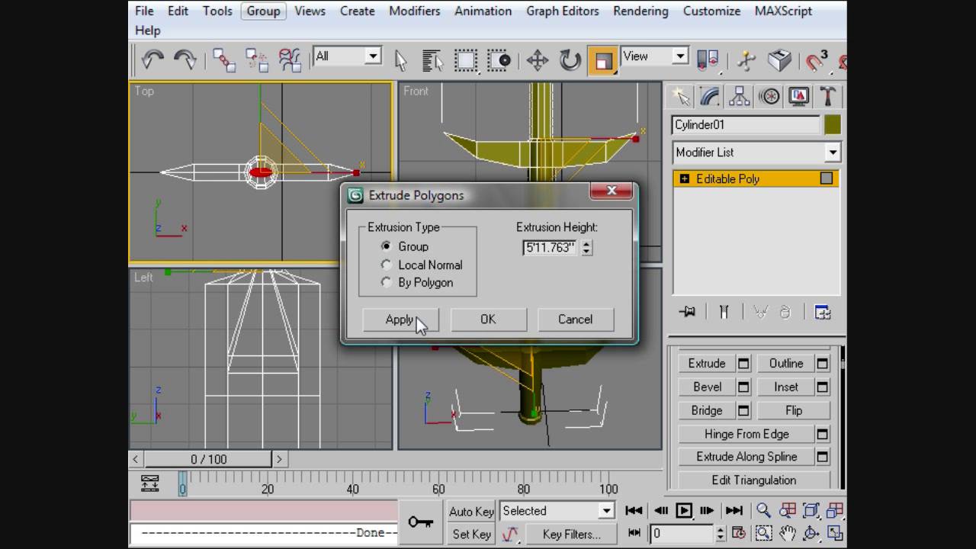
left_click(489, 321)
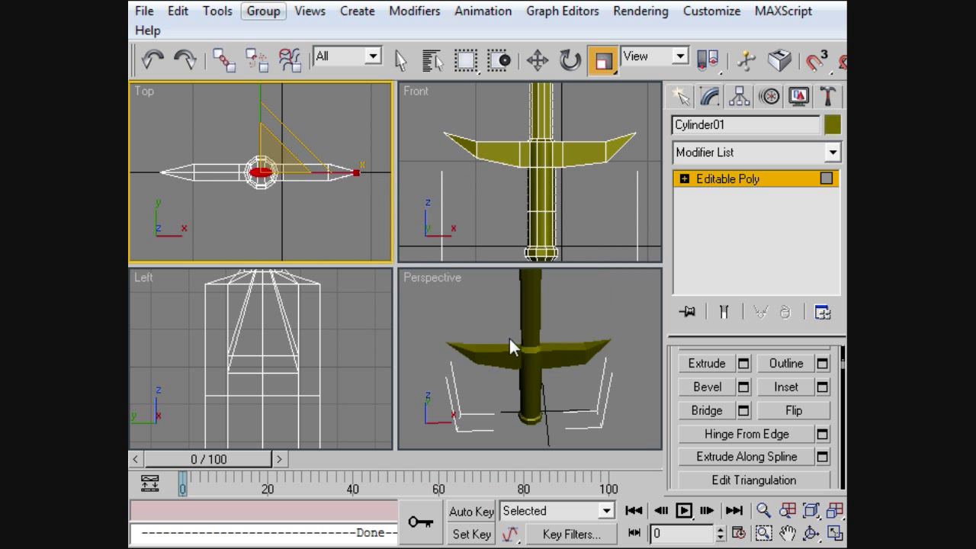
Step: Collapse the vertices at the blade's upper end into a single pointed tip
key("z")
left_click(571, 317)
key("z")
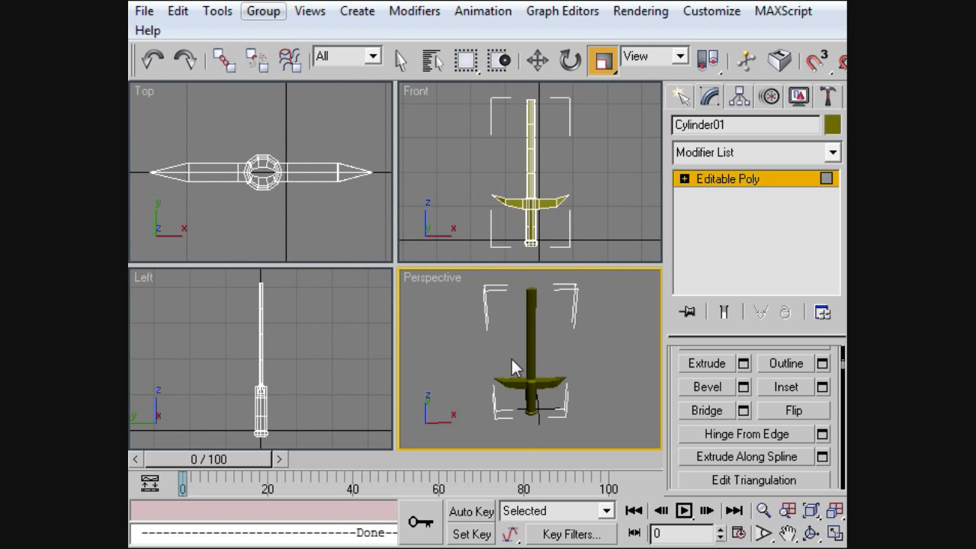
middle_click_drag(525, 359, 509, 297, "alt")
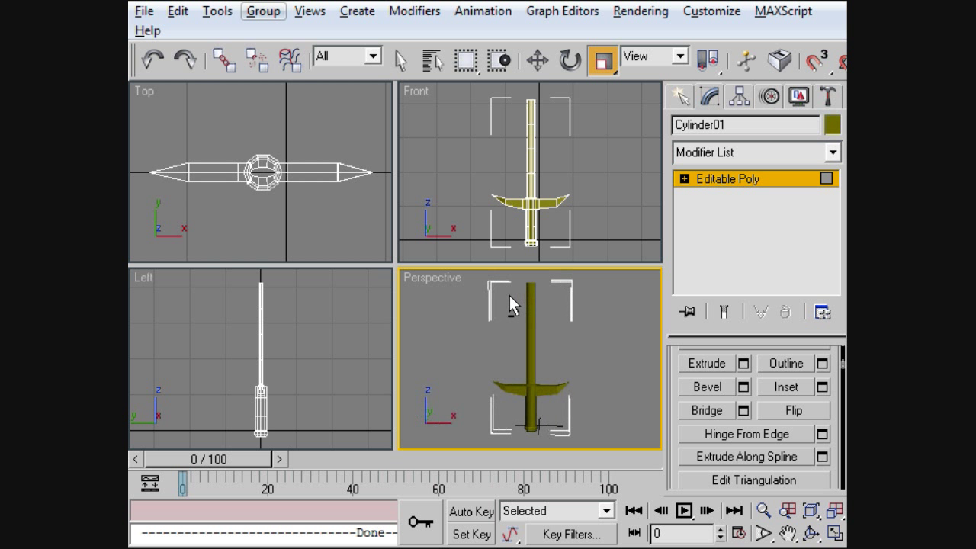
key("1")
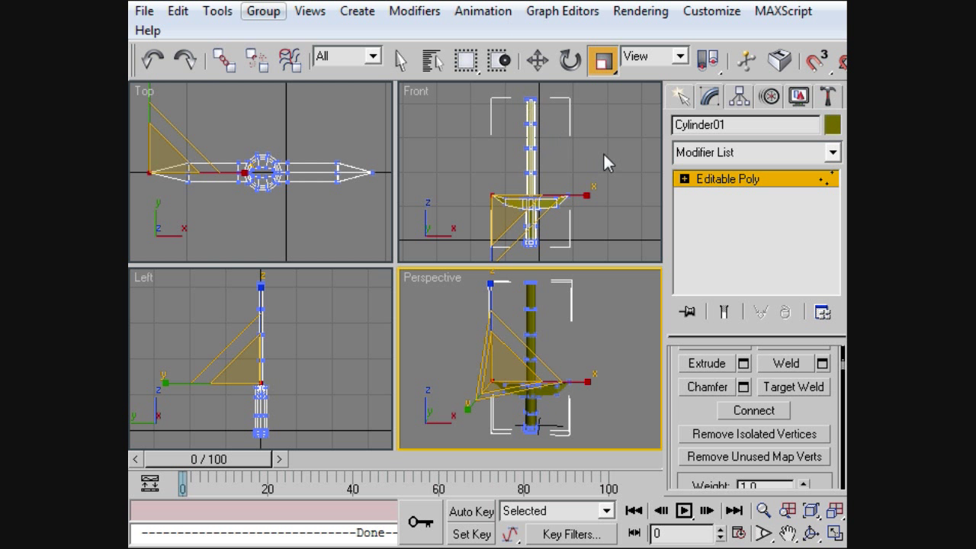
mouse_move(565, 122)
left_mouse_down()
mouse_move(496, 80)
mouse_move(562, 112)
left_mouse_up()
left_click_drag(820, 411, 812, 517)
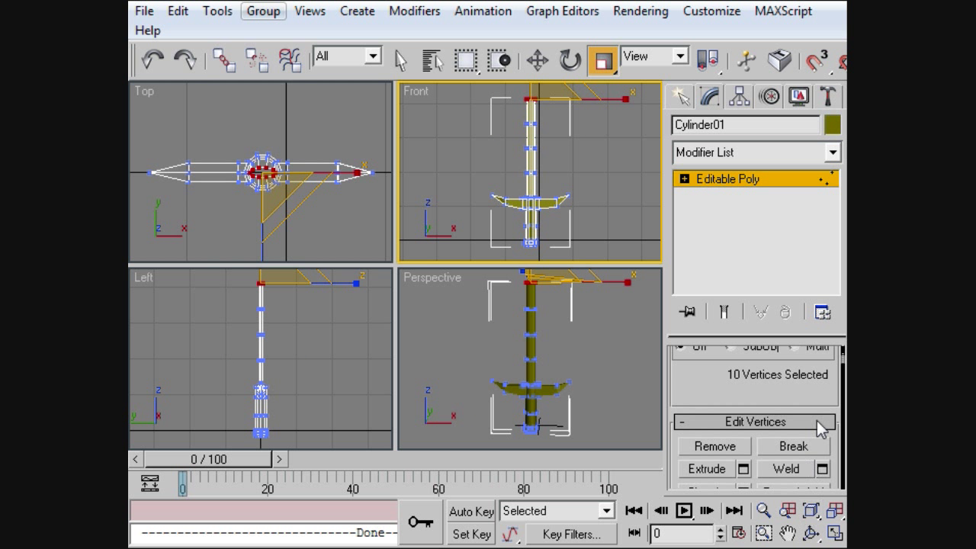
left_click_drag(824, 378, 842, 231)
scroll(842, 231, "down", 5)
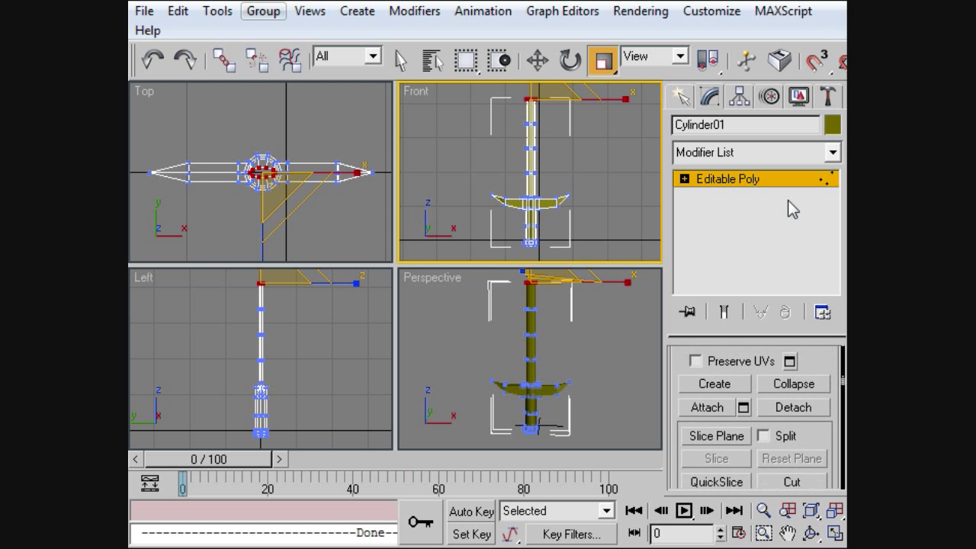
left_click(794, 386)
Step: Move the blade tip slightly in the positive X direction and the vertex row beneath it slightly in the negative X direction
key("w")
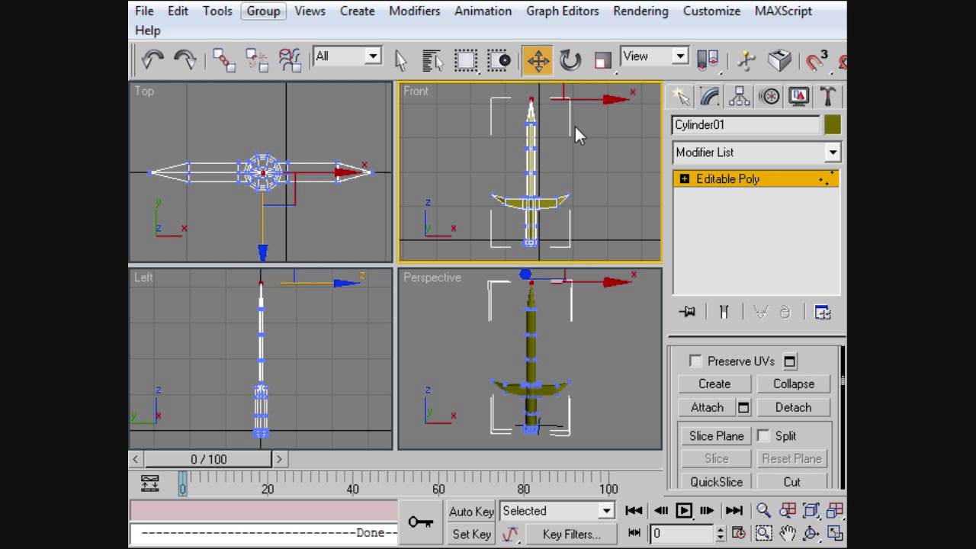
left_click_drag(593, 98, 604, 98)
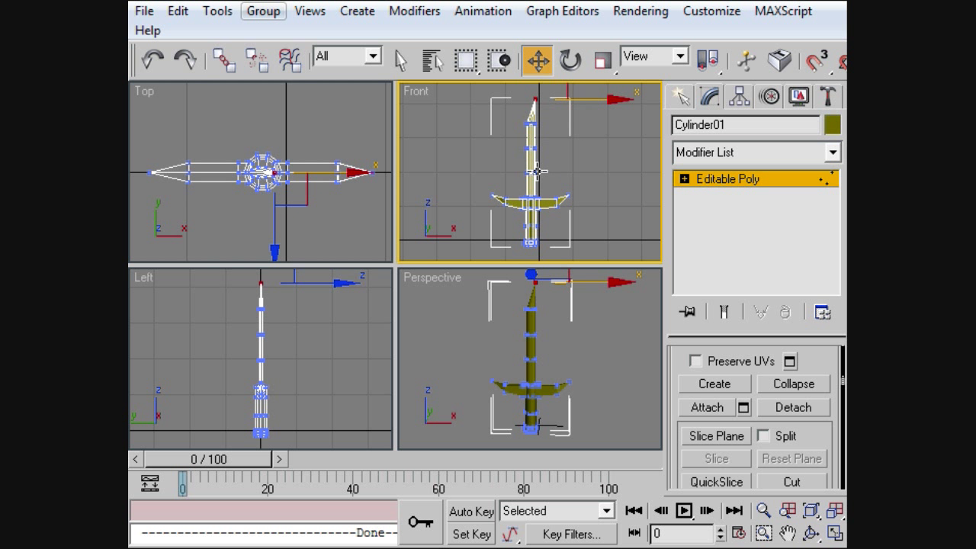
left_click_drag(514, 111, 560, 126)
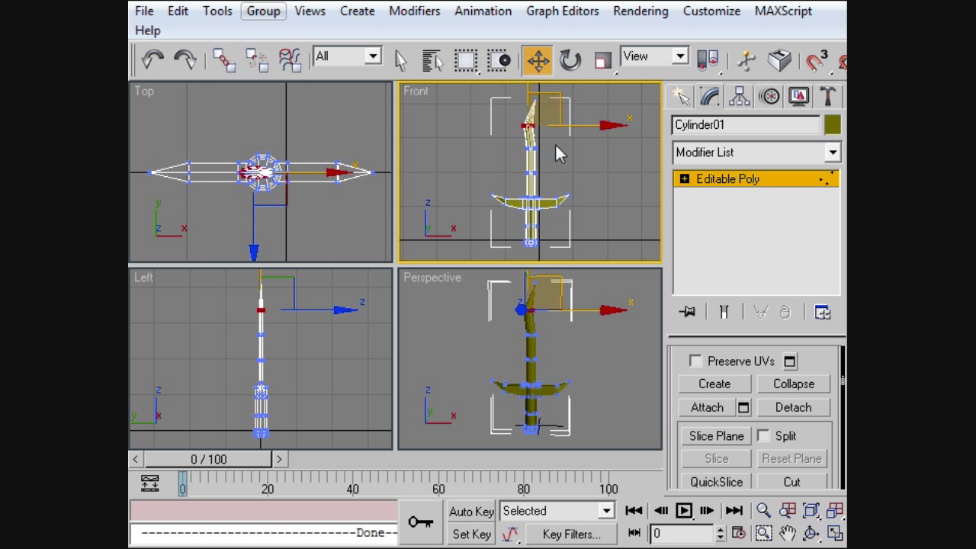
key("ctrl+z")
left_click_drag(593, 124, 585, 126)
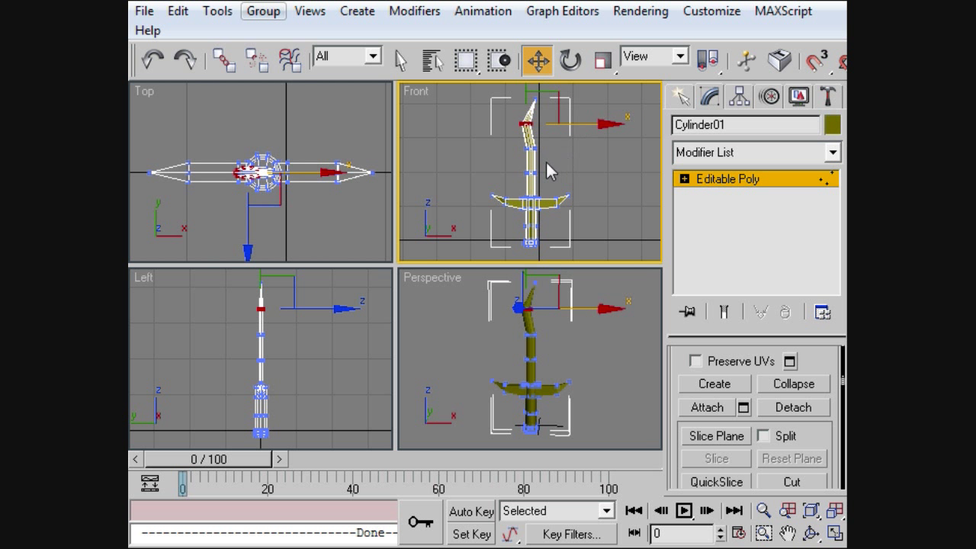
Step: Shift the next two vertex rows down the blade slightly in the negative X direction to continue the curve
left_click(516, 146)
left_click(523, 147)
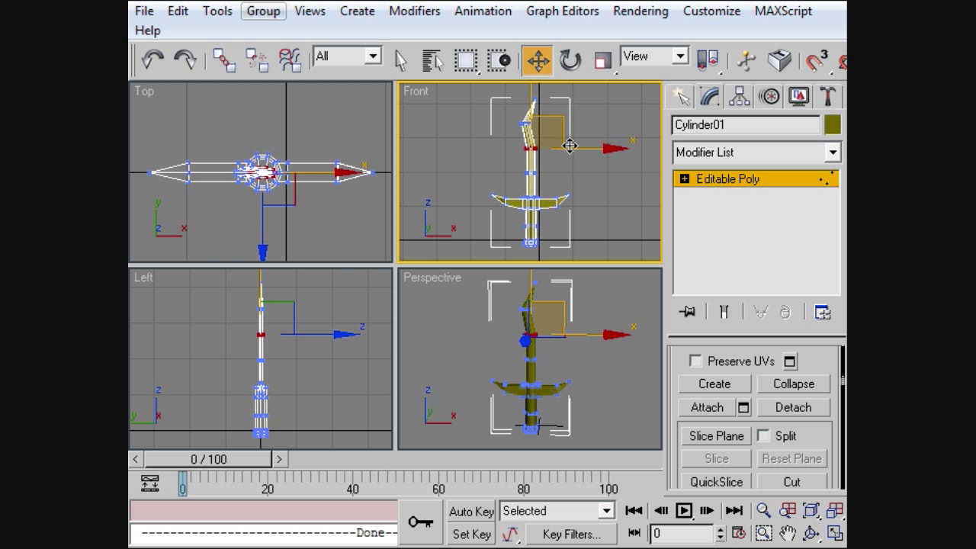
left_click_drag(567, 148, 563, 148)
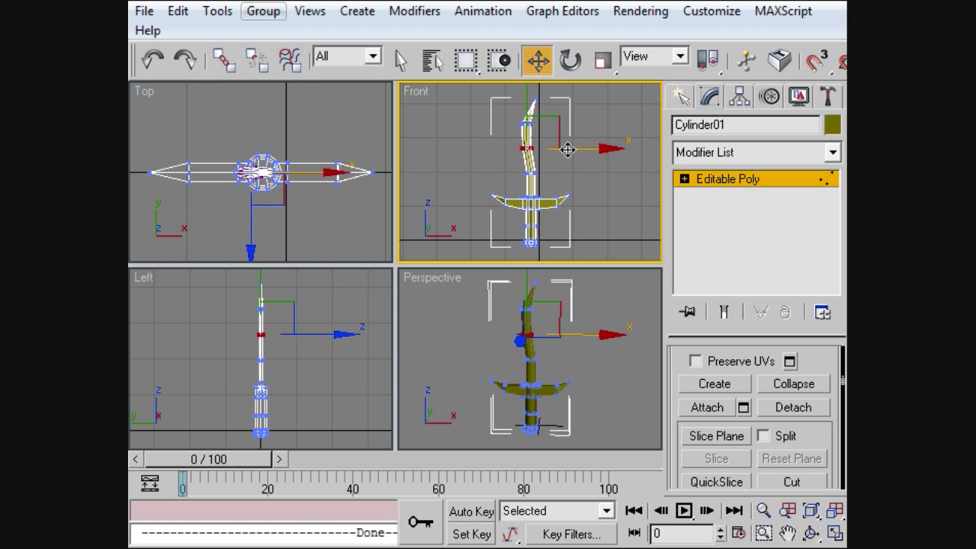
left_click(524, 163)
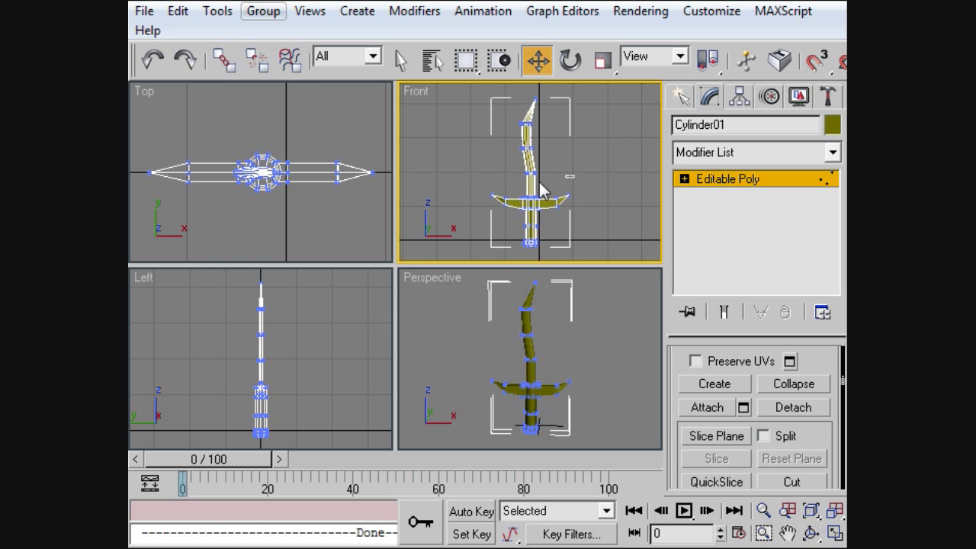
left_click(531, 173)
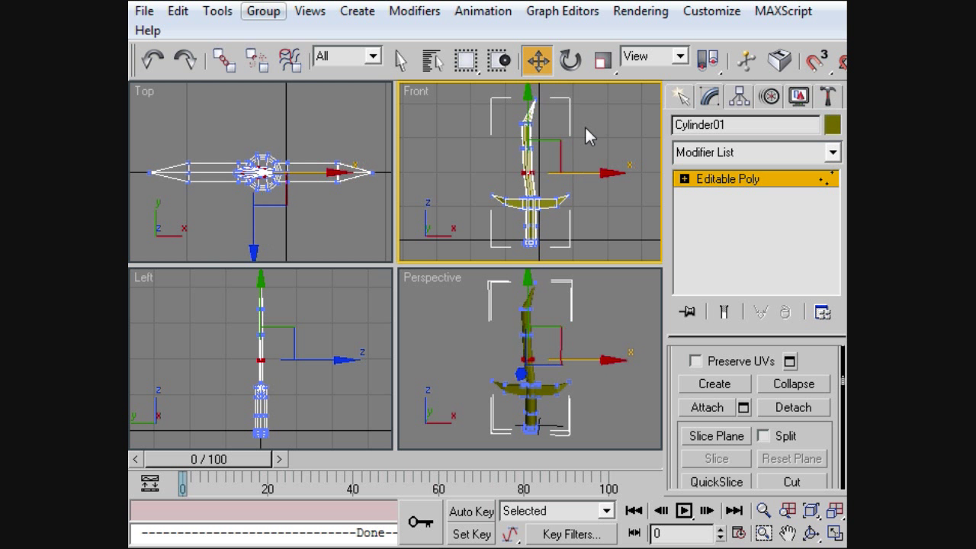
Step: Shift all the upper blade vertices, including the tip, slightly in the positive X direction to realign the curved blade over the handle
left_click(550, 168)
left_click_drag(543, 85, 487, 181)
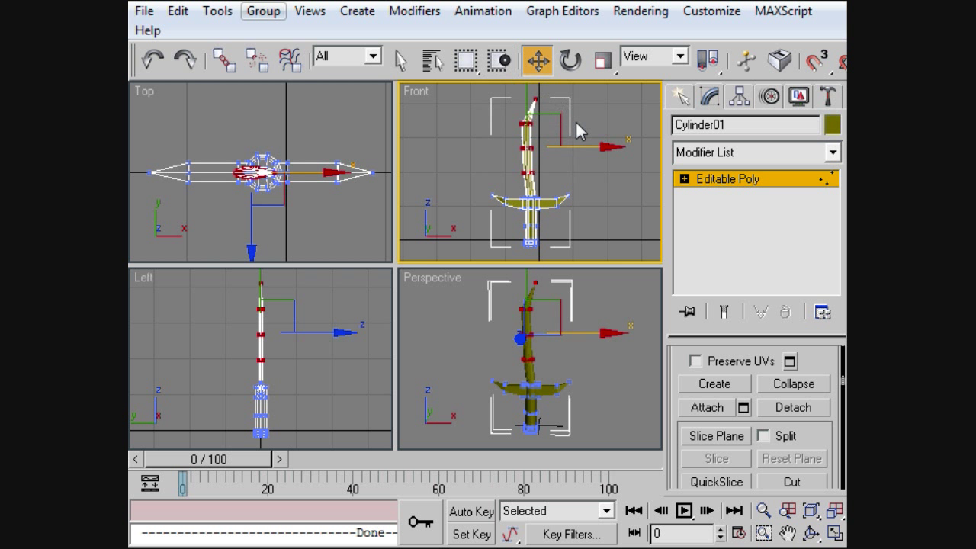
left_click(603, 128)
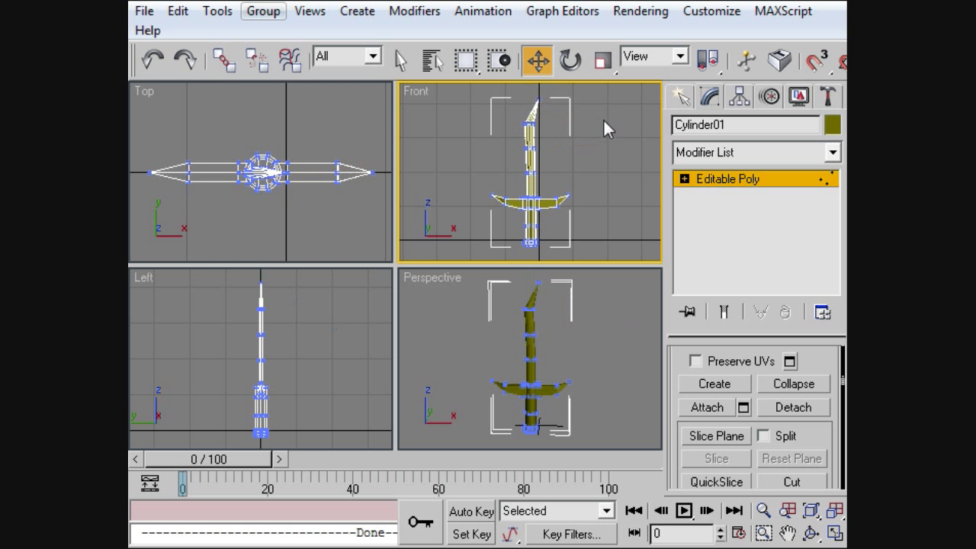
left_click_drag(556, 156, 494, 87)
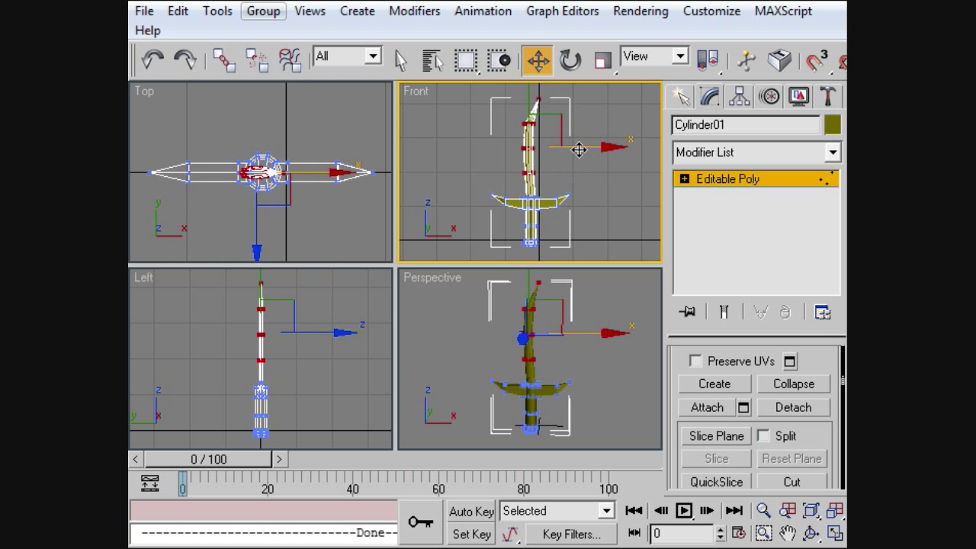
left_click_drag(581, 150, 581, 151)
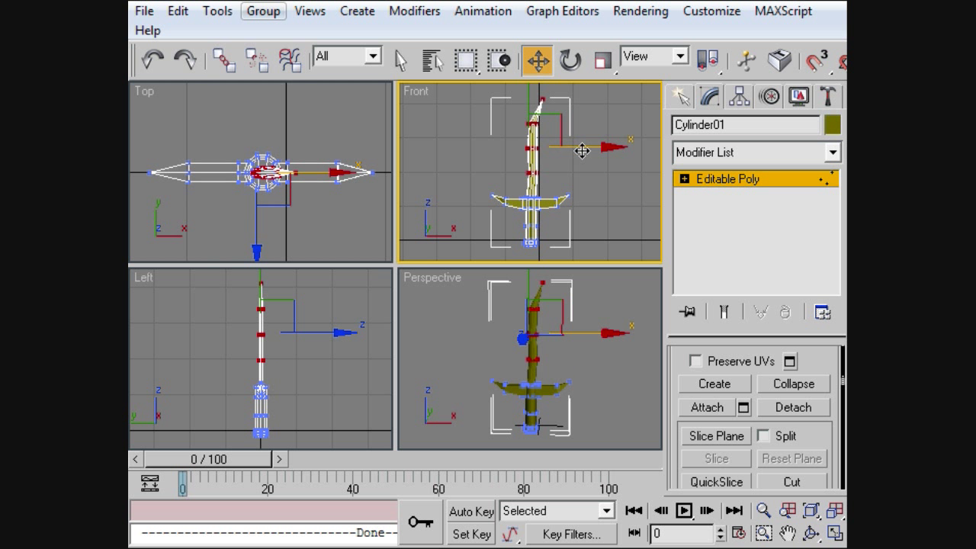
left_click(595, 128)
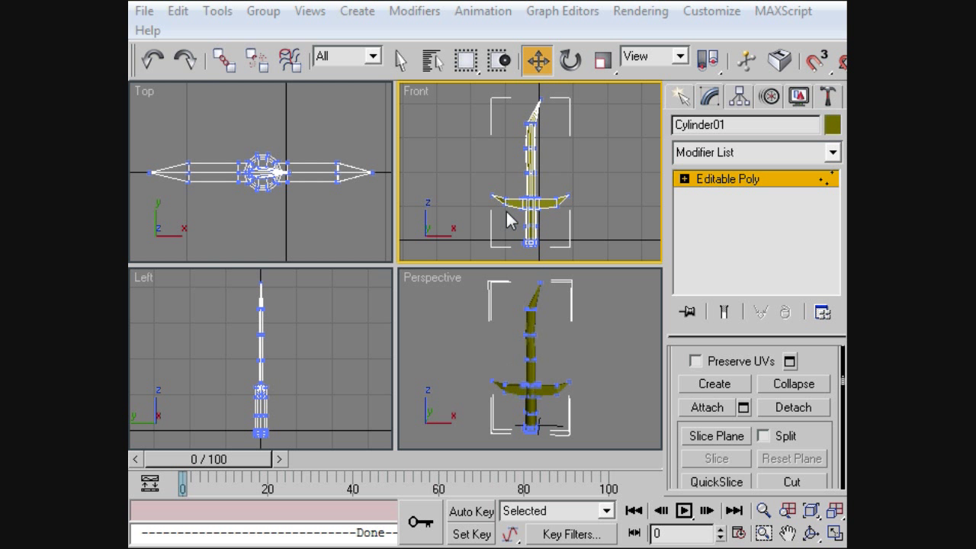
Step: Weld vertices along the blade's negative-X edge with a weld threshold of 10'0.0" to sharpen the edge
left_click_drag(518, 106, 532, 201)
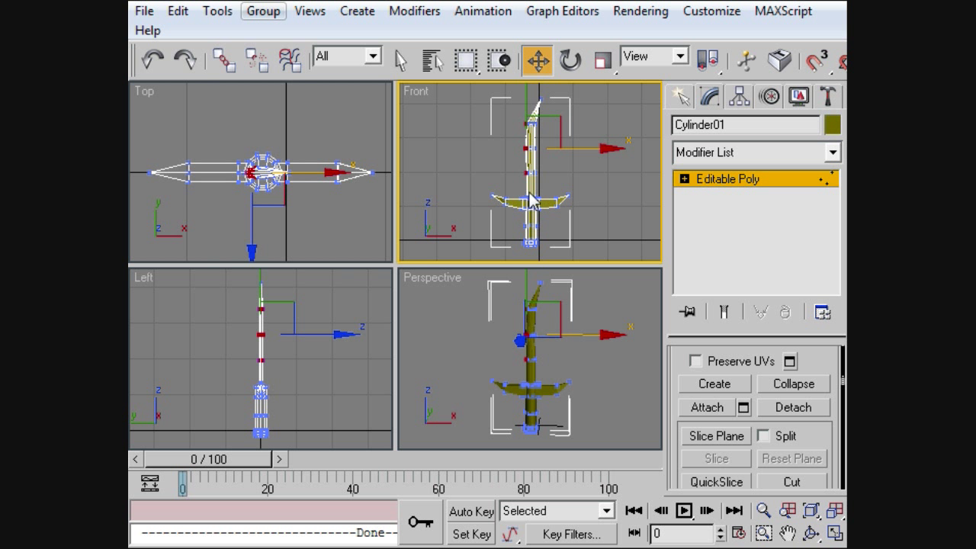
key("z")
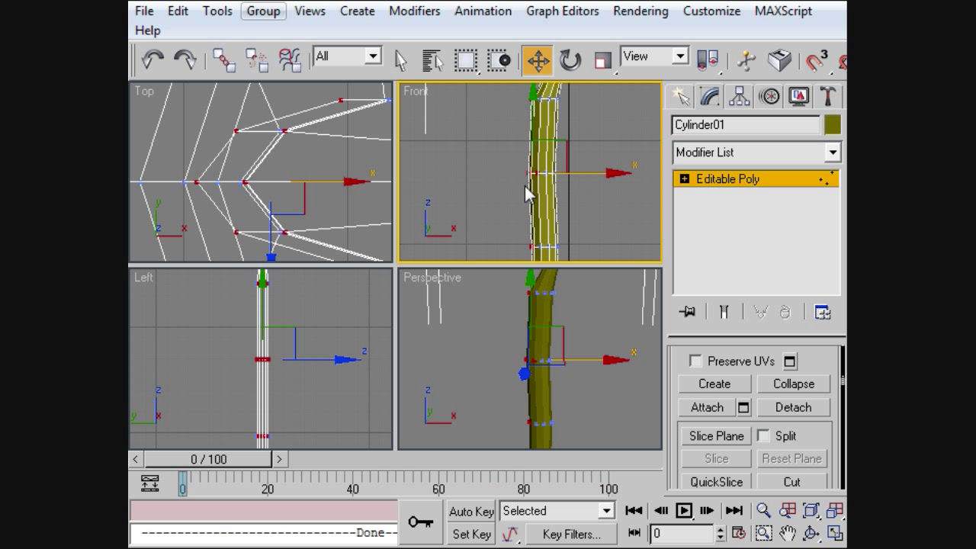
left_click(525, 165)
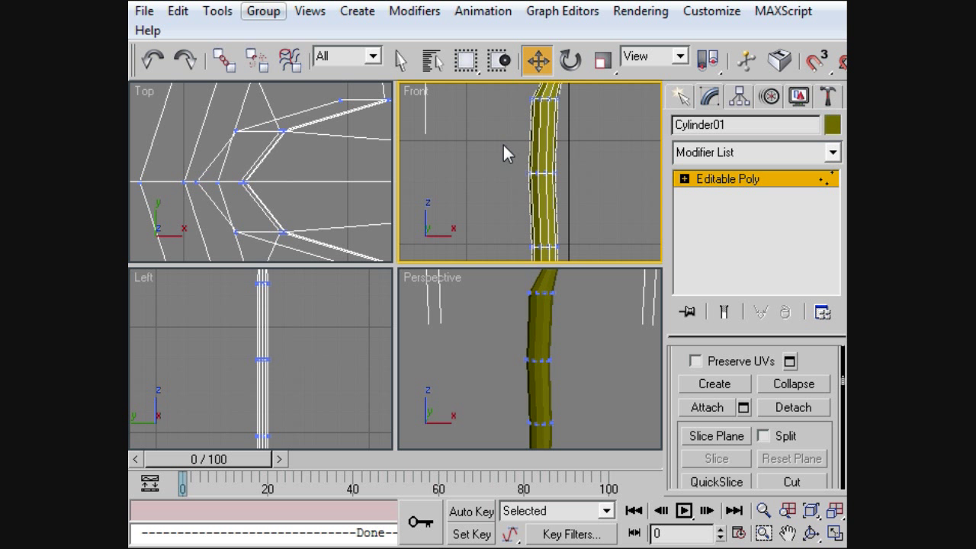
key("ctrl+z")
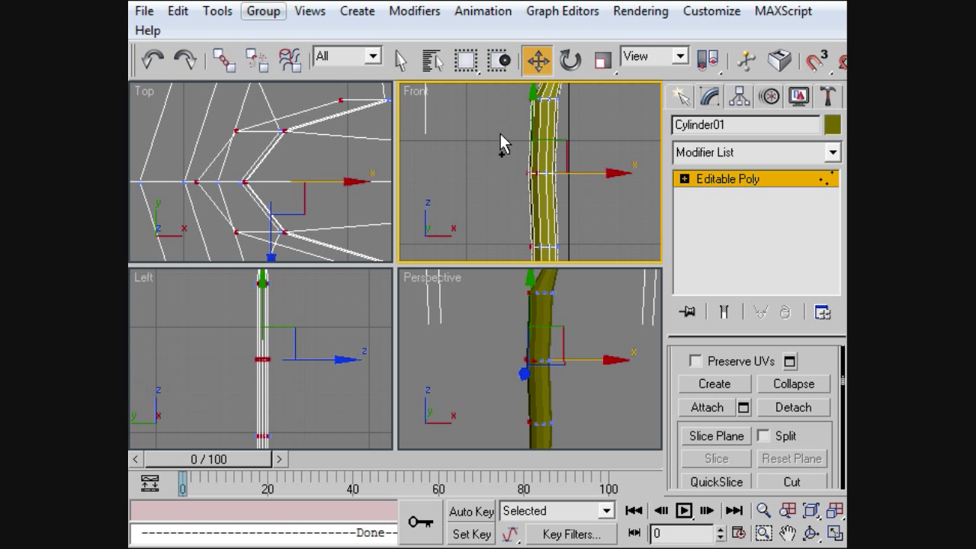
middle_click_drag(556, 139, 565, 191)
left_click_drag(556, 204, 544, 142, "alt")
middle_click_drag(566, 135, 572, 205)
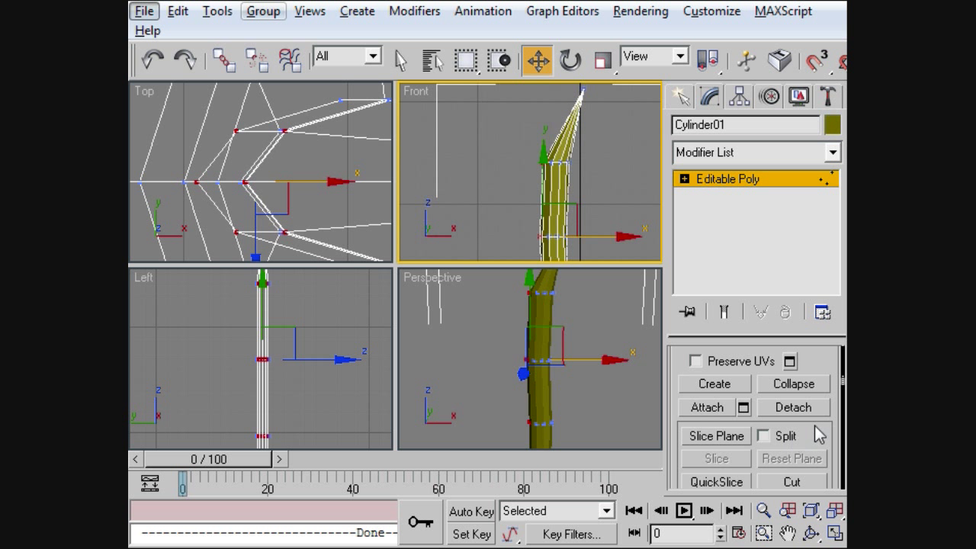
key("alt")
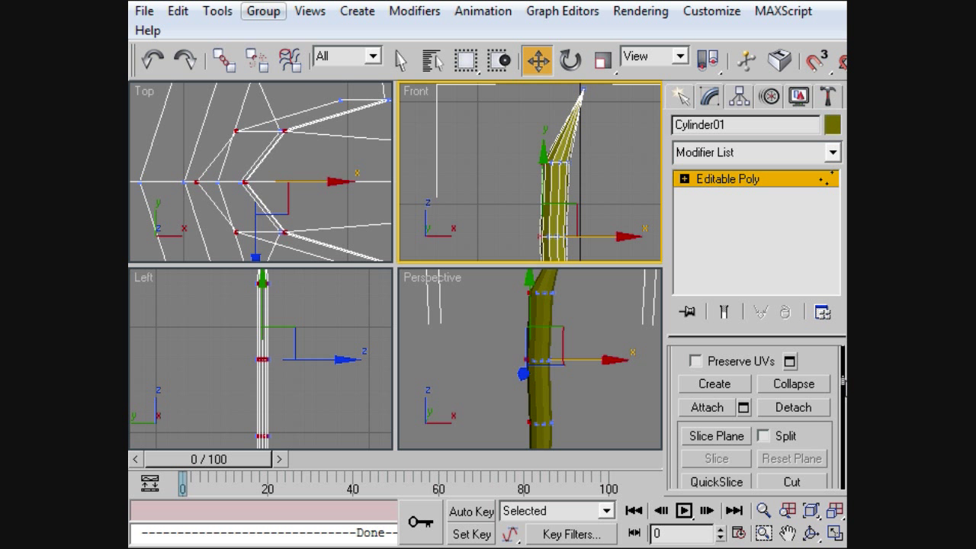
mouse_move(843, 382)
left_mouse_down()
mouse_move(843, 399)
mouse_move(844, 366)
left_mouse_up()
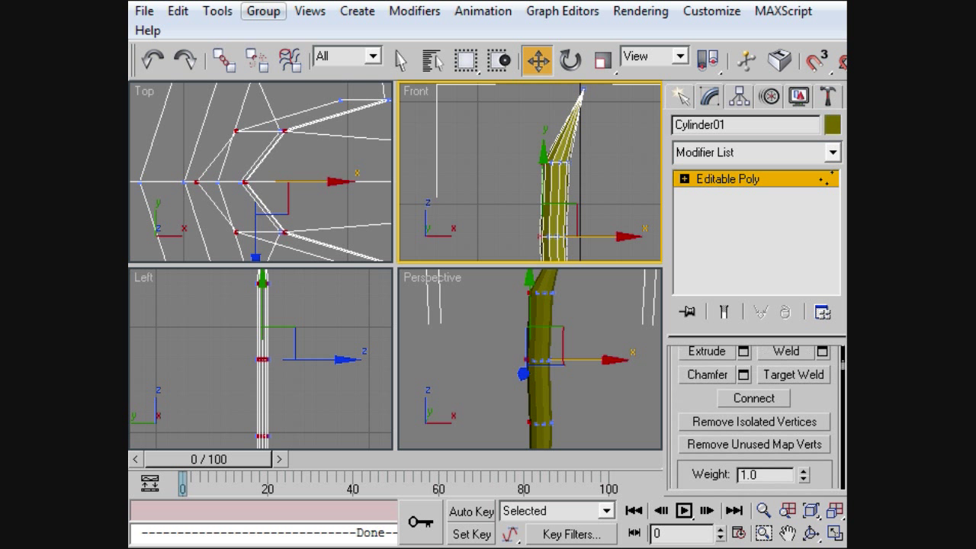
scroll(837, 404, "up", 3)
left_click(822, 416)
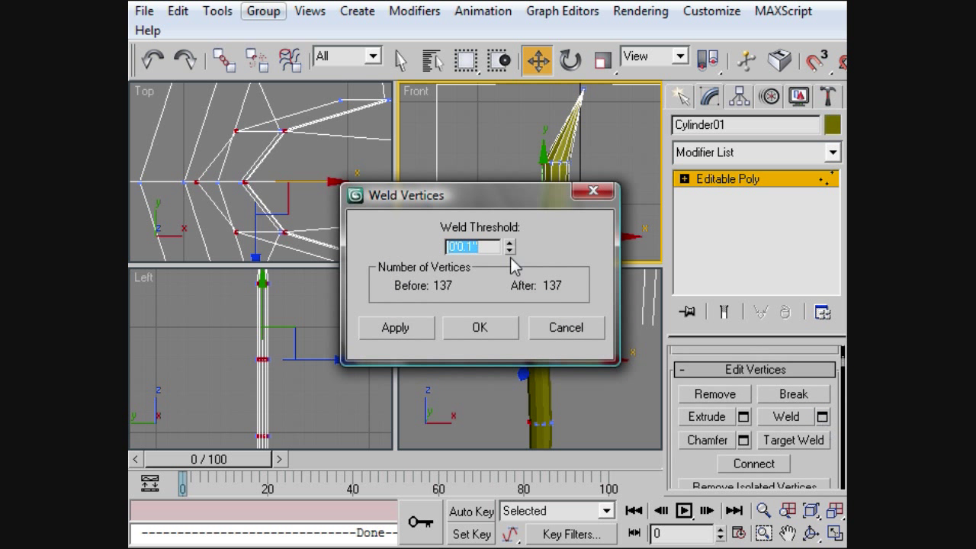
type("10")
key("Return")
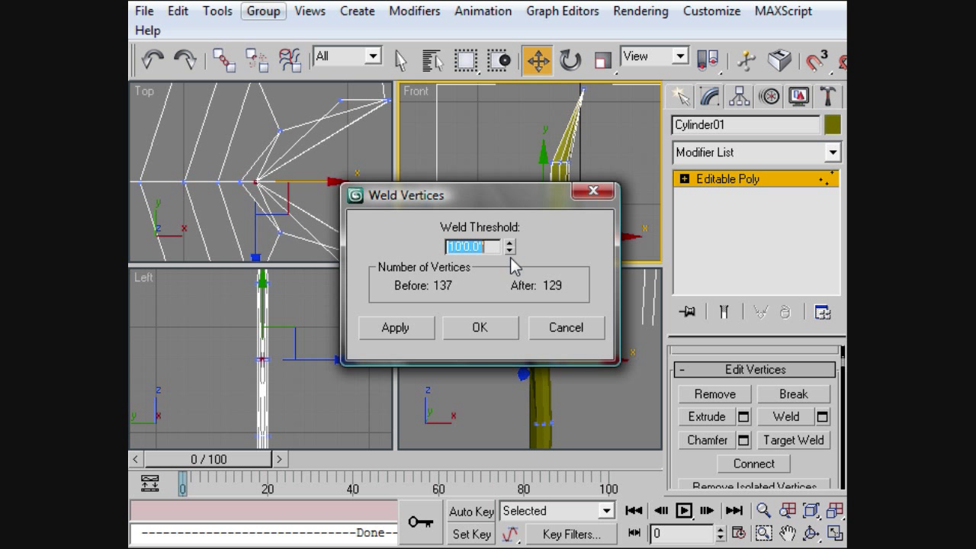
left_click(508, 327)
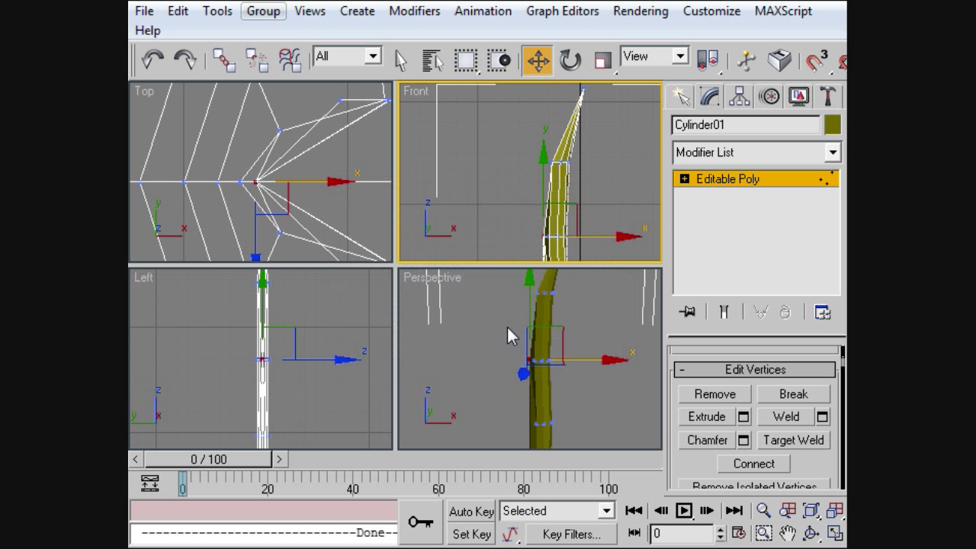
Step: Move one edge vertex of the row just below the blade tip slightly along the Y axis toward the blade's centre
left_click(619, 314)
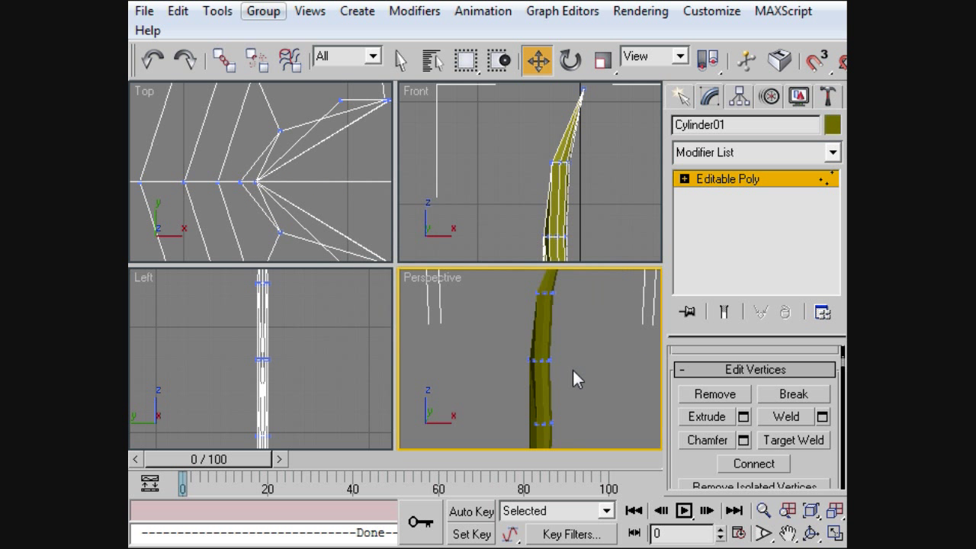
middle_click_drag(595, 364, 743, 414, "alt")
left_click(538, 293)
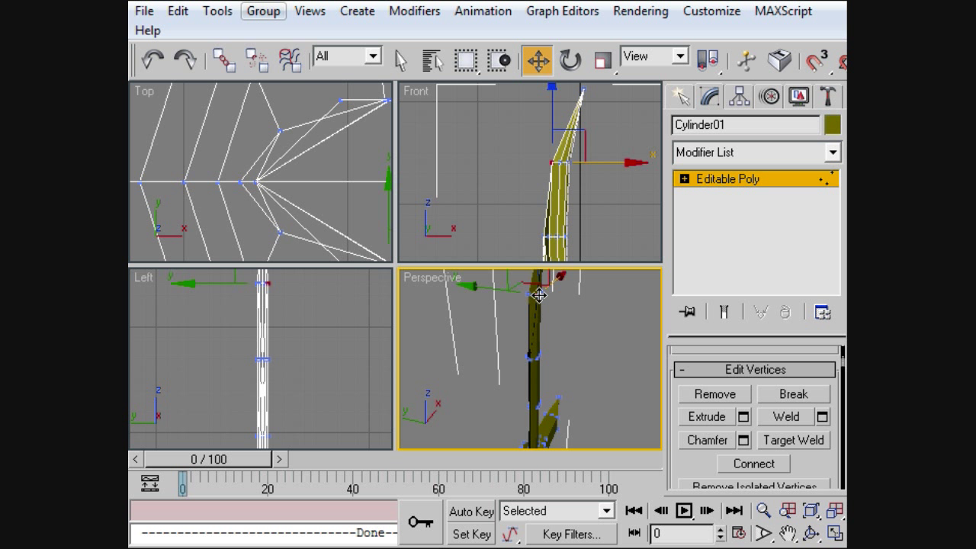
left_click_drag(485, 290, 480, 287)
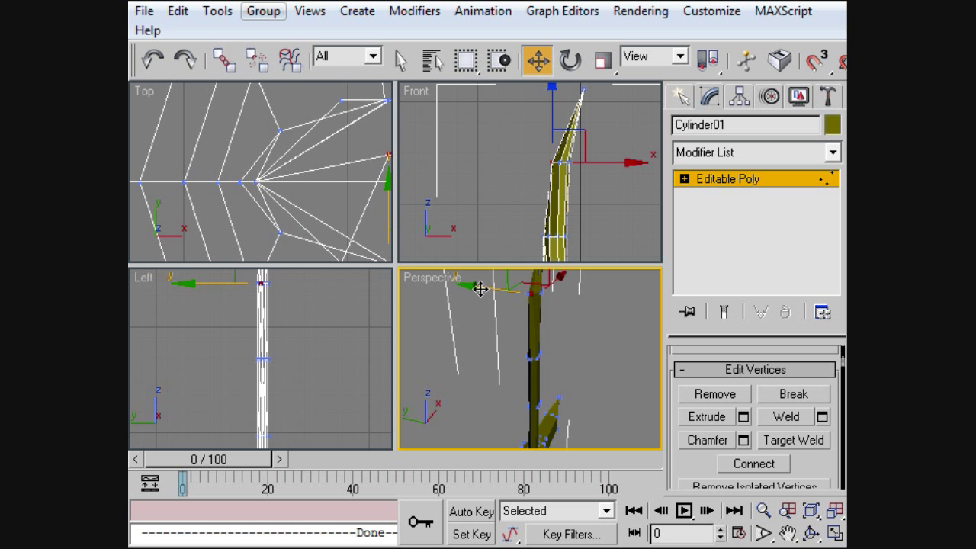
left_click(591, 330)
Step: Quick-render the Perspective view to preview the sword
middle_click_drag(591, 331, 513, 317, "alt")
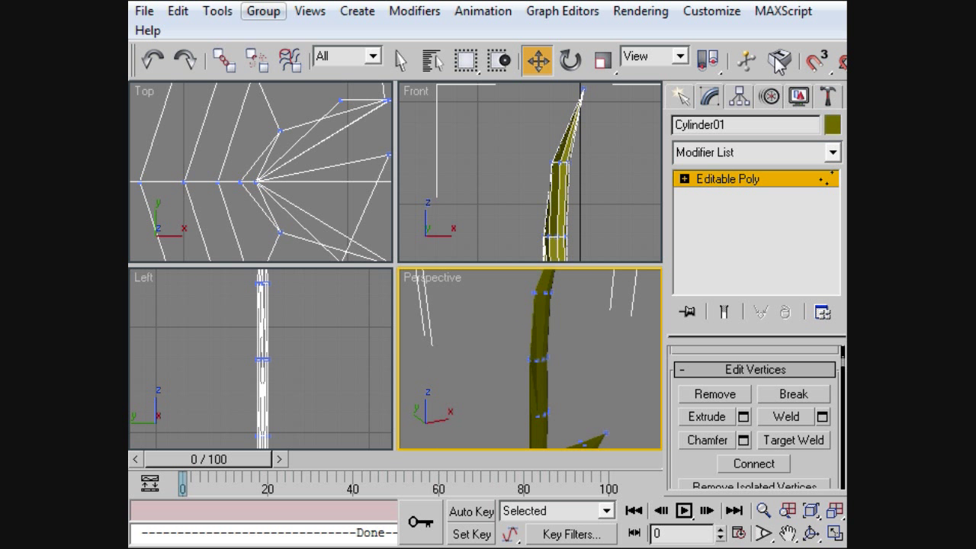
key("shift+q")
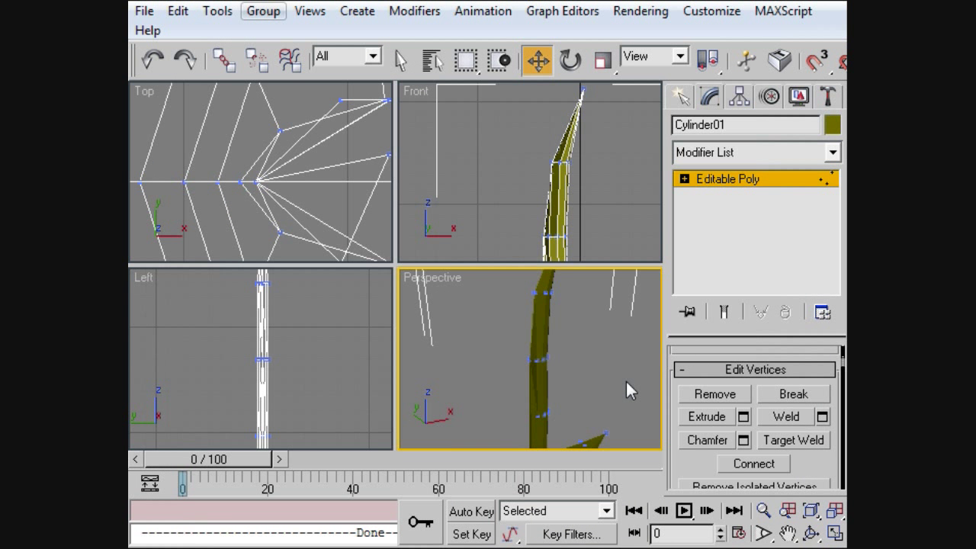
middle_click_drag(628, 387, 581, 320)
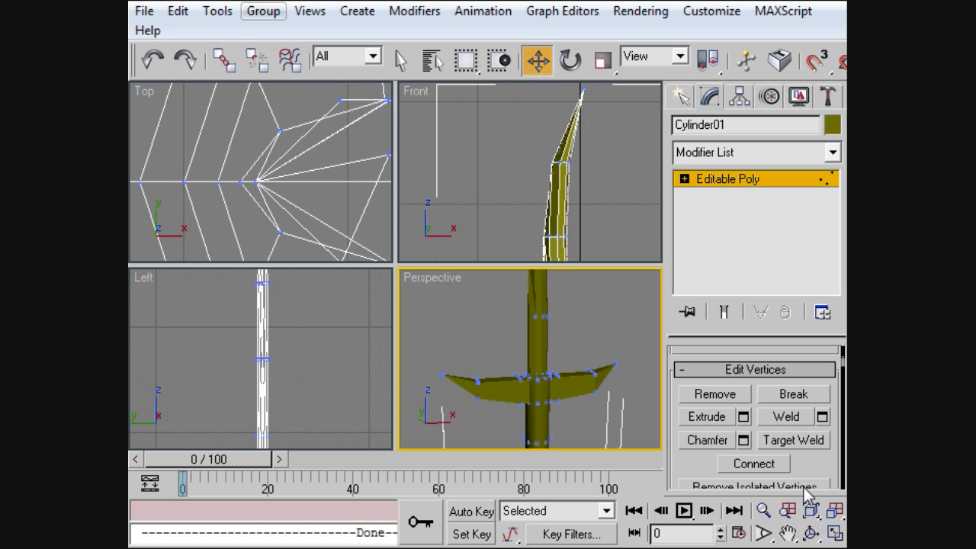
key("alt")
key("Right")
key("Right")
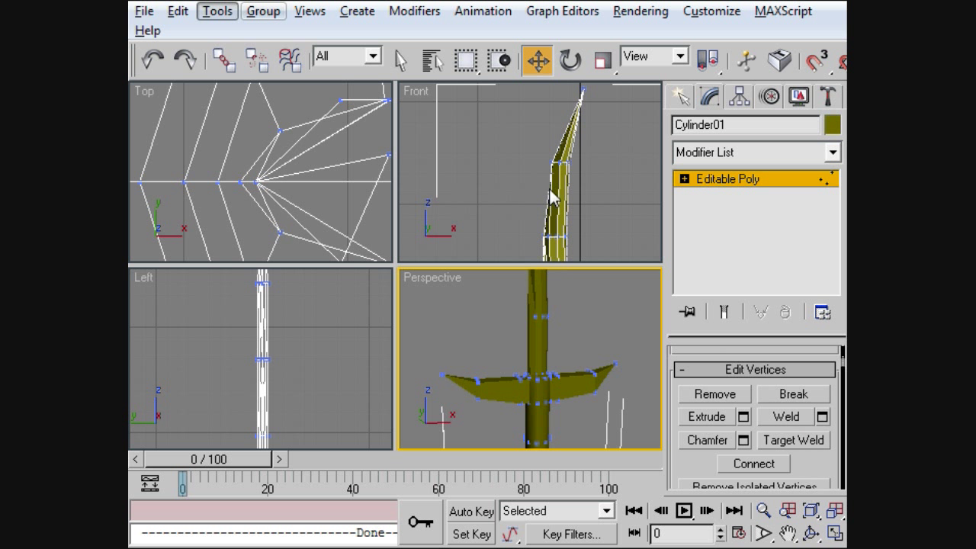
Step: Select all polygons of the blade from the tip down to the crossguard and assign them material ID 2
left_click(603, 197)
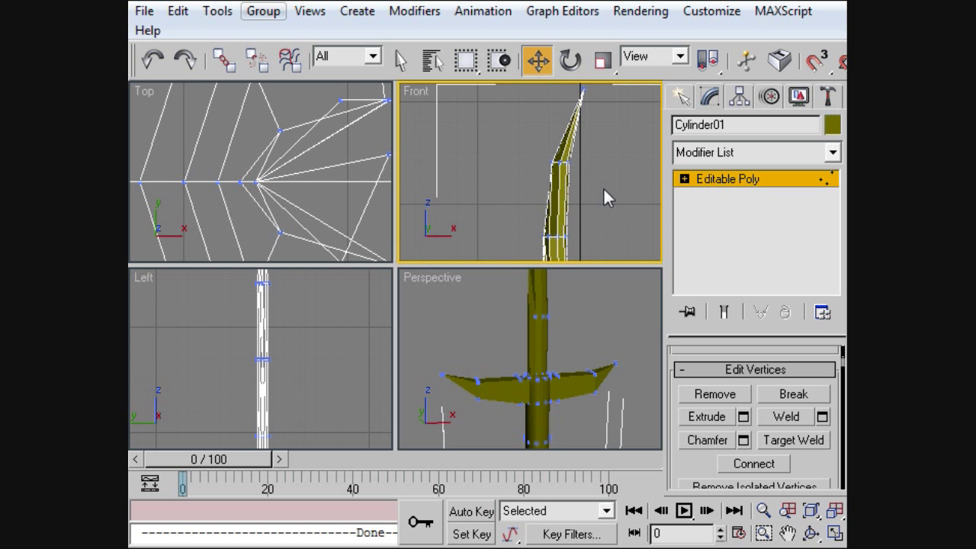
key("4")
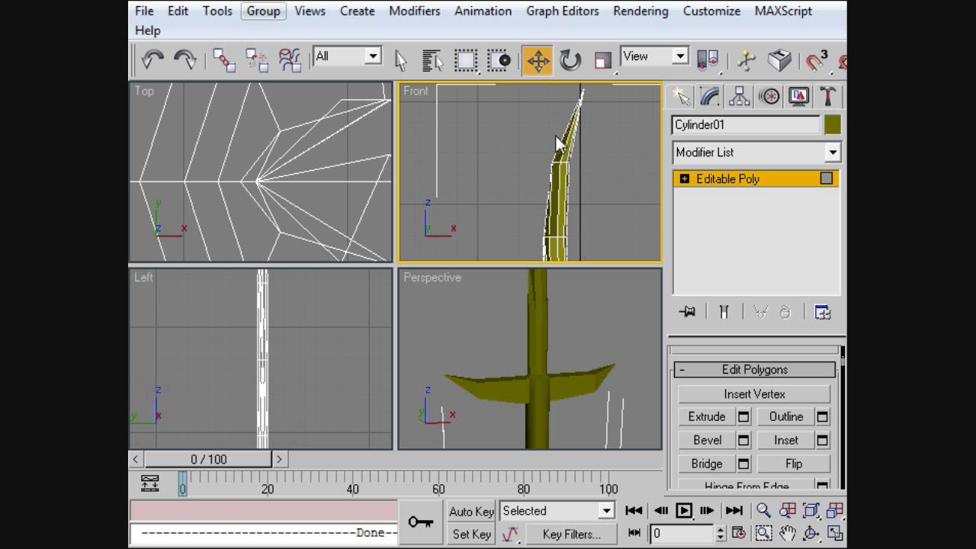
left_click_drag(619, 109, 534, 139)
middle_click_drag(576, 212, 592, 147)
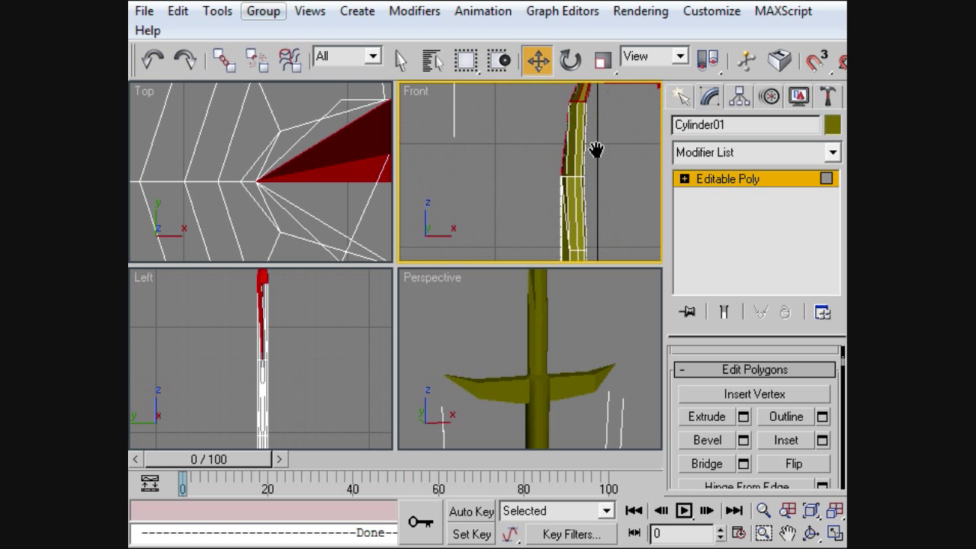
left_click_drag(442, 74, 532, 200, "ctrl")
middle_click_drag(531, 201, 519, 31)
left_click_drag(606, 121, 450, 51, "ctrl")
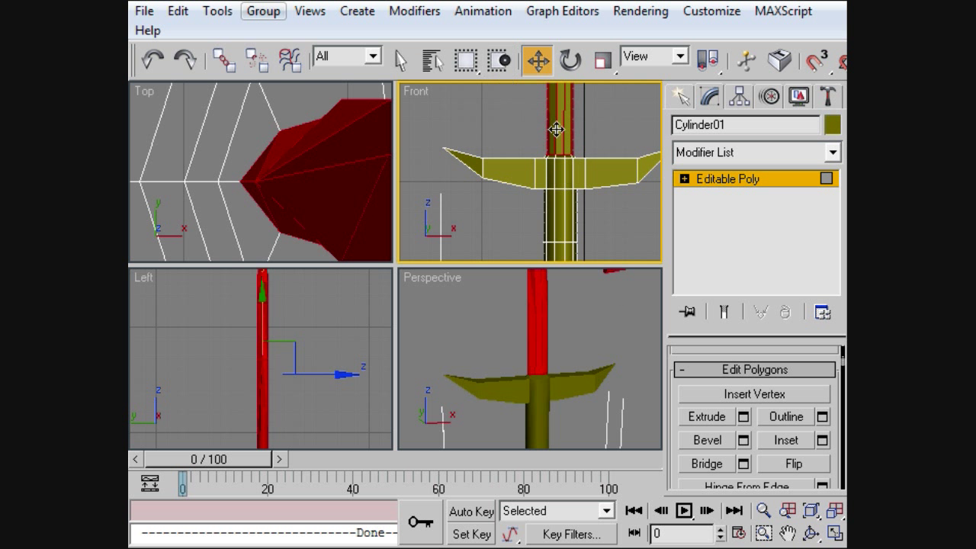
left_click_drag(512, 124, 611, 157)
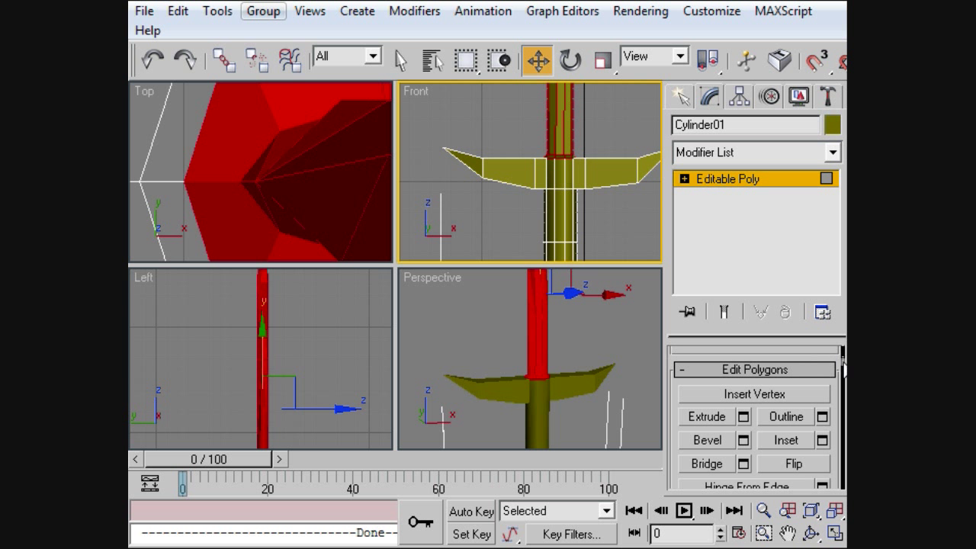
scroll(826, 349, "down", 10)
scroll(755, 417, "up", 6)
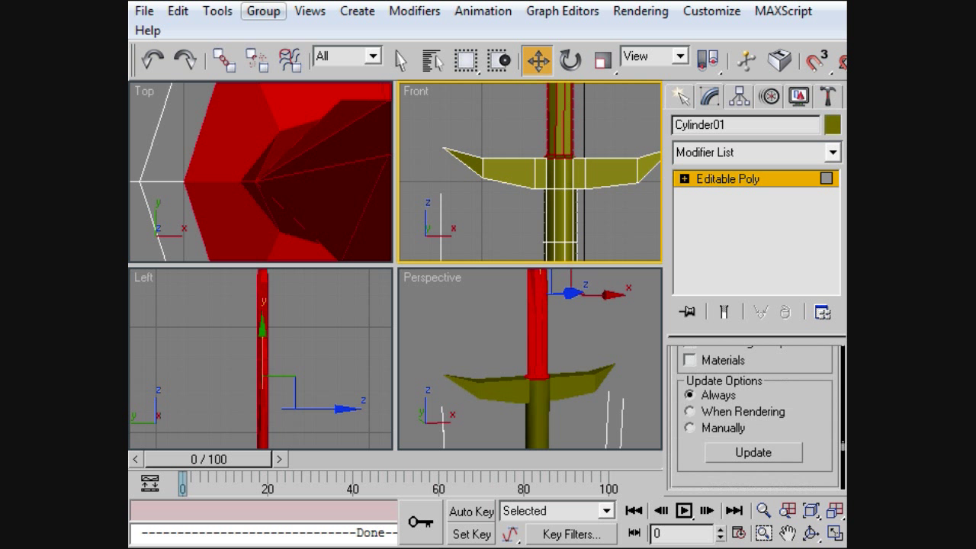
scroll(755, 417, "up", 2)
scroll(755, 417, "down", 8)
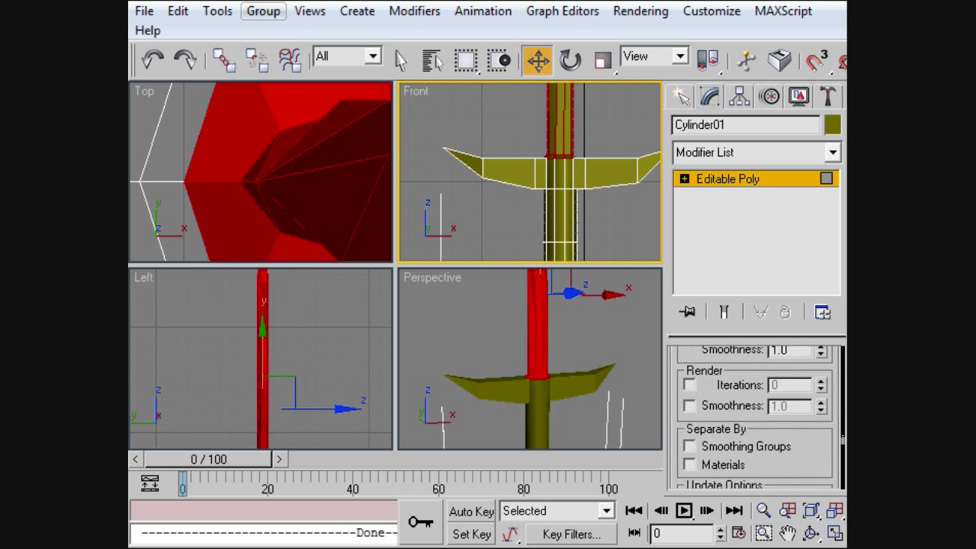
scroll(755, 417, "up", 8)
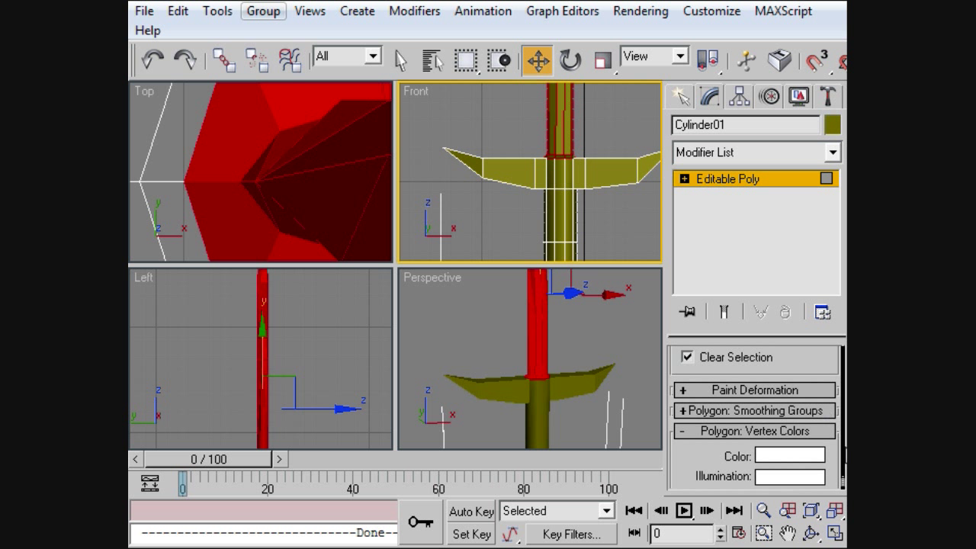
scroll(843, 478, "up", 2)
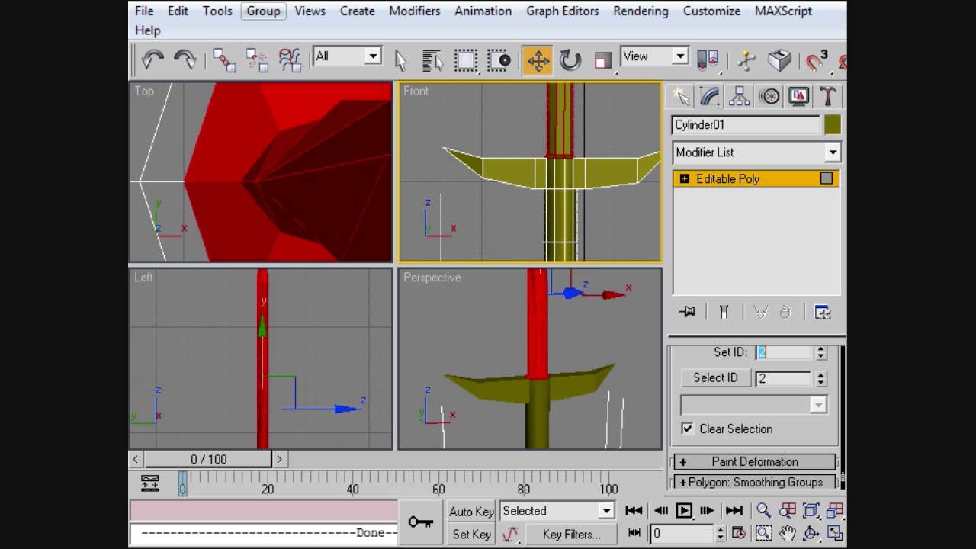
left_click(633, 244)
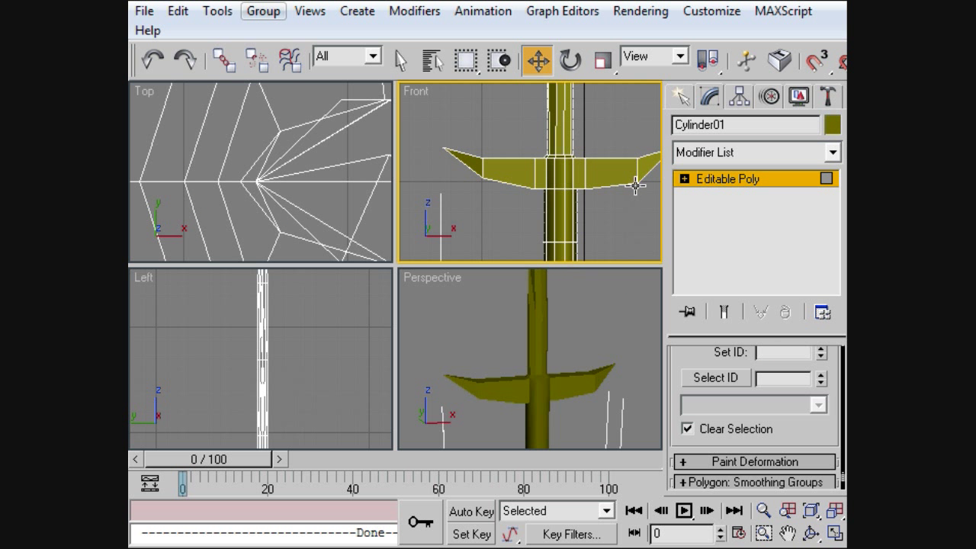
Step: Assign material ID 1 to the handle and pommel polygons, including the central section running through the crossguard
middle_click_drag(636, 185, 614, 149)
left_click_drag(585, 258, 463, 159)
key("q")
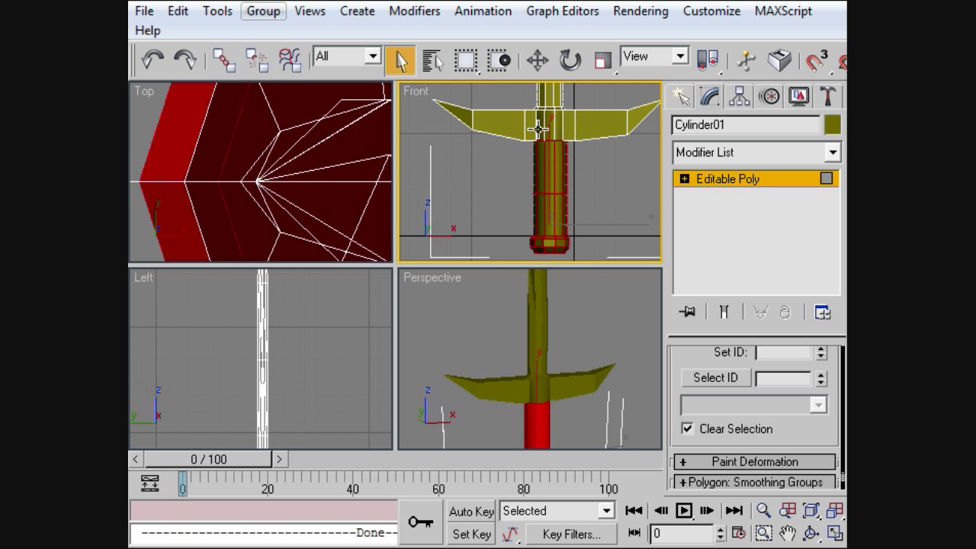
left_click_drag(560, 134, 564, 136, "ctrl")
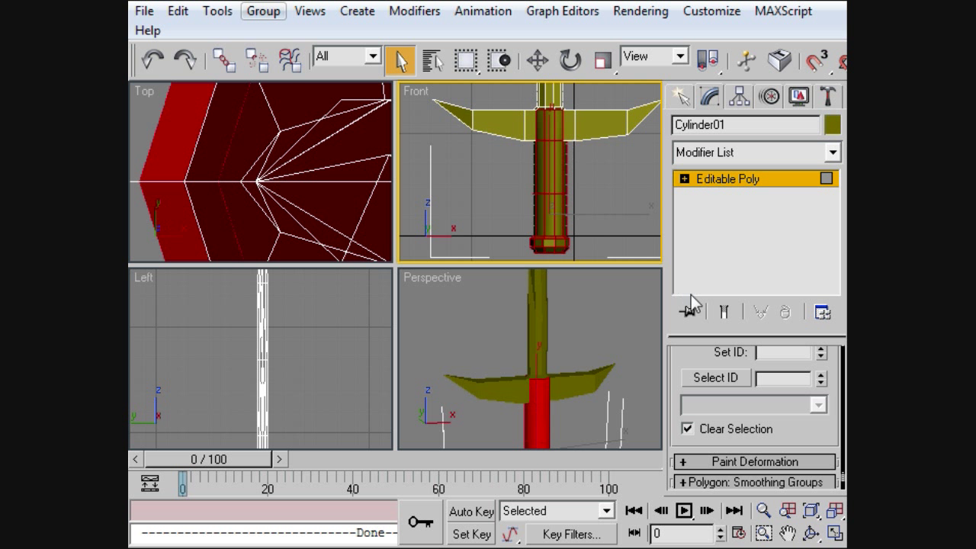
left_click(767, 352)
Step: Assign material ID 3 to the crossguard polygons on both sides of the handle, and clear the selection
middle_click_drag(457, 116, 449, 150)
left_click_drag(435, 129, 564, 201)
middle_click_drag(578, 199, 484, 183)
left_click_drag(580, 187, 461, 96)
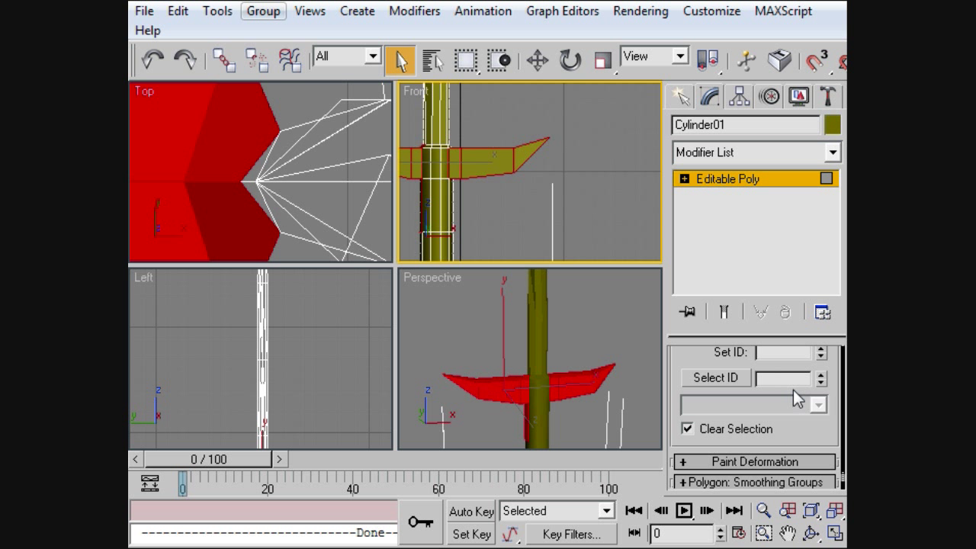
left_click(789, 353)
left_click(595, 241)
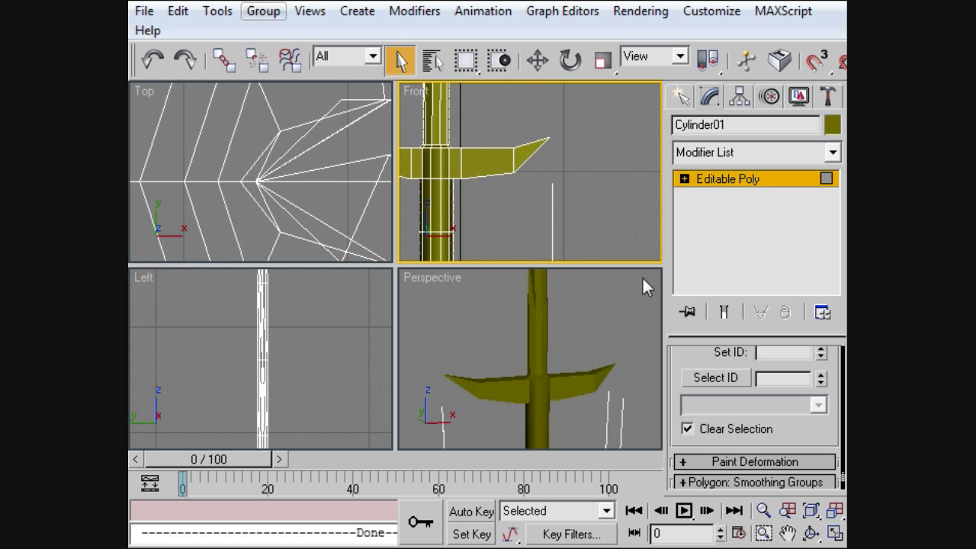
Step: Assign the Multi/Sub-Object material with the hilt, blade and spikes sub-materials to the sword
key("m")
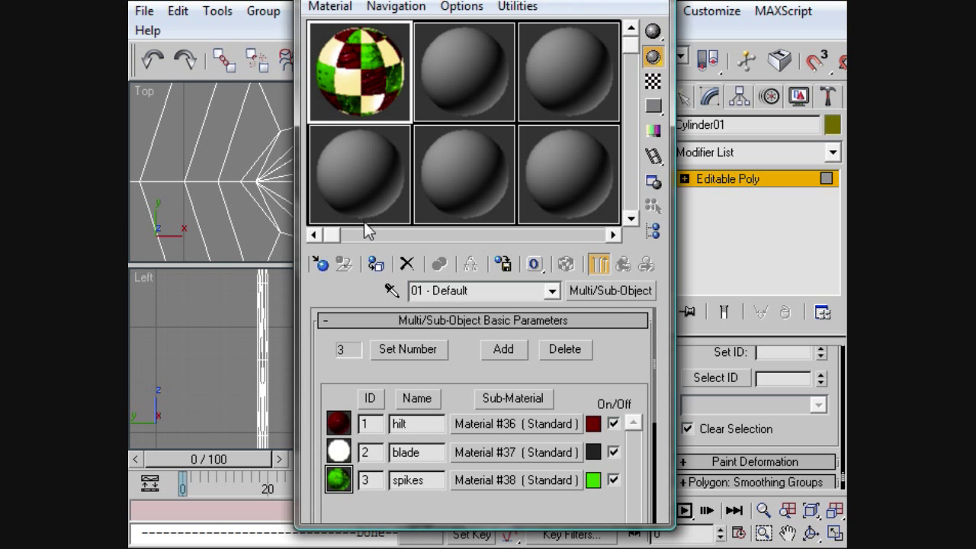
left_click(376, 264)
key("m")
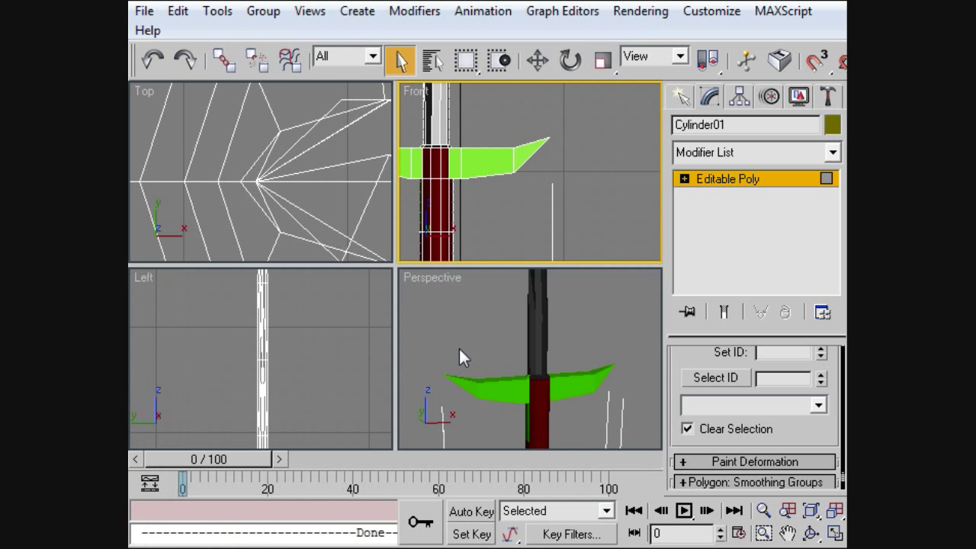
Step: Add a MeshSmooth modifier on top of the sword's Editable Poly
left_click(728, 154)
key("m")
key("m")
key("m")
key("m")
key("m")
key("m")
key("m")
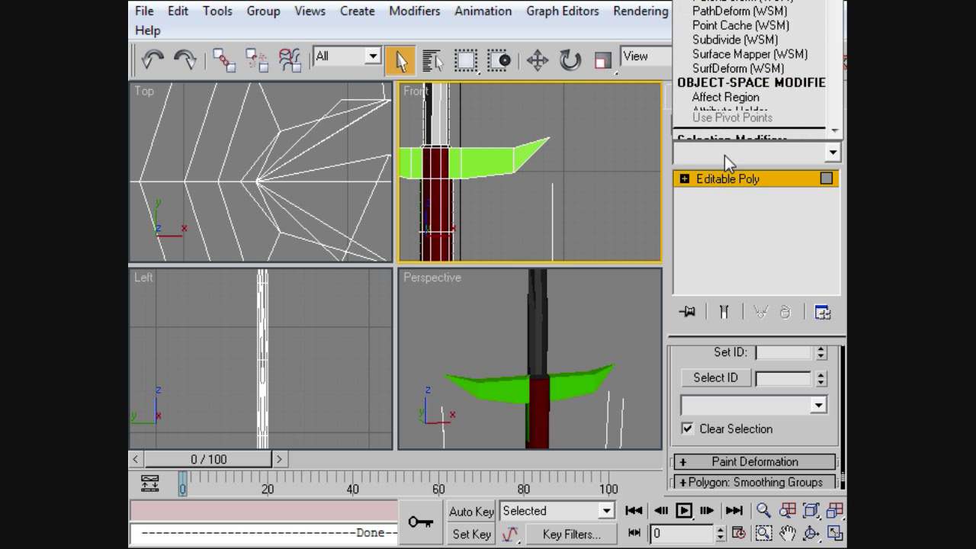
key("Return")
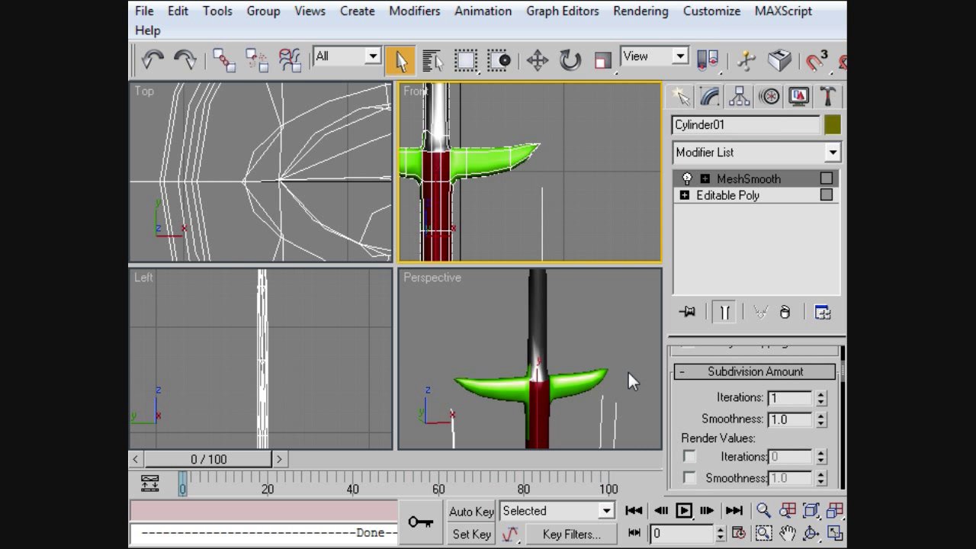
Step: Orbit around the smoothed sword and compare its Editable Poly level with the MeshSmooth result
middle_click_drag(628, 371, 845, 408, "alt")
middle_click_drag(763, 377, 729, 292, "alt")
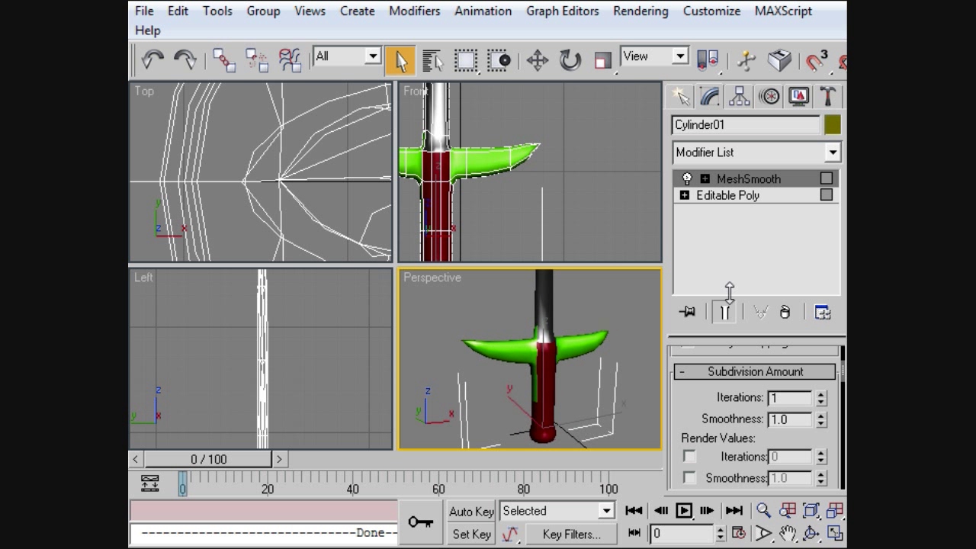
left_click(763, 197)
key("alt")
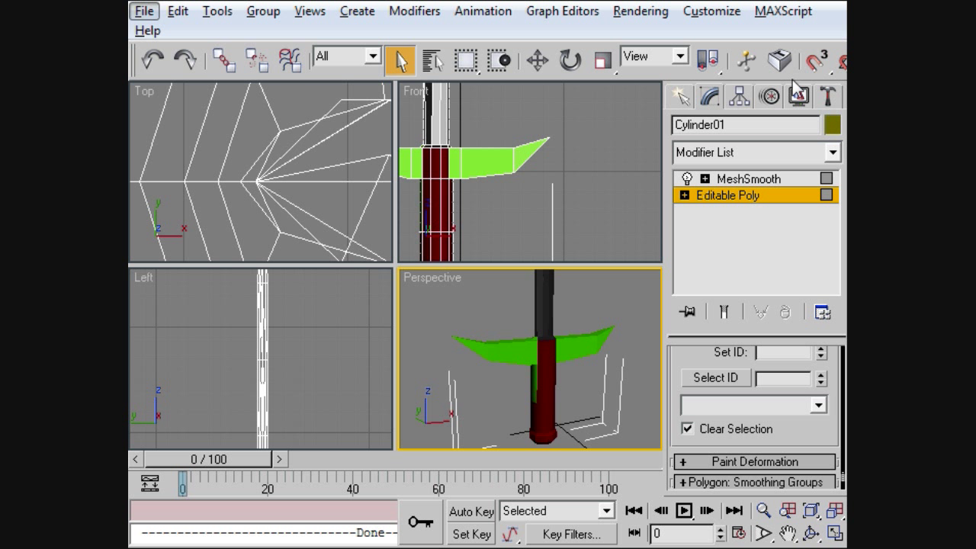
left_click(805, 183)
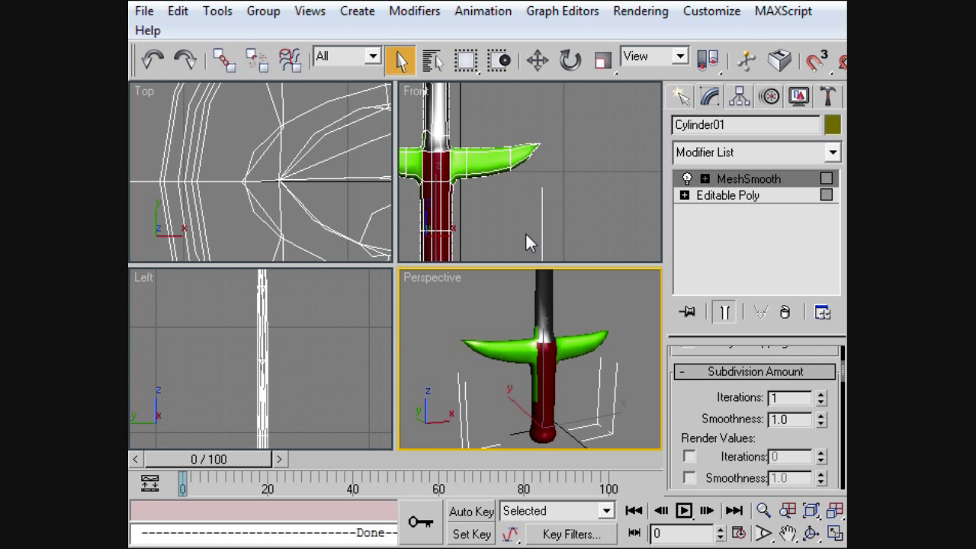
Step: Frame the whole sword in the Perspective view and quick-render it to preview the finished model
key("shift+q")
key("z")
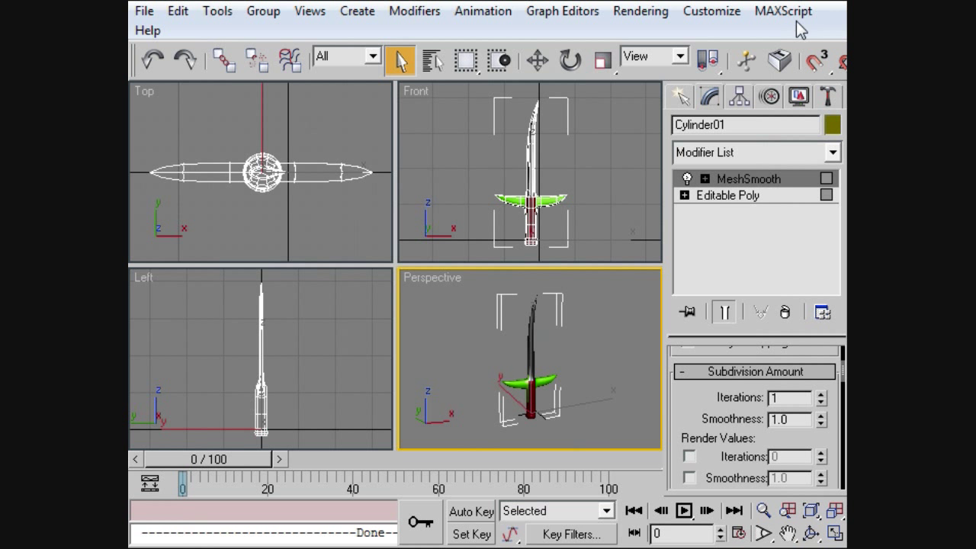
key("shift+q")
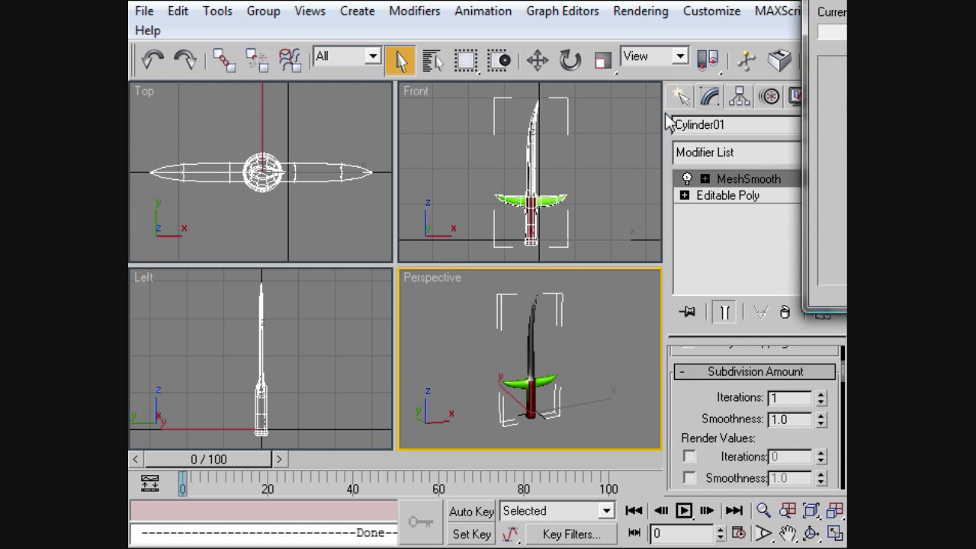